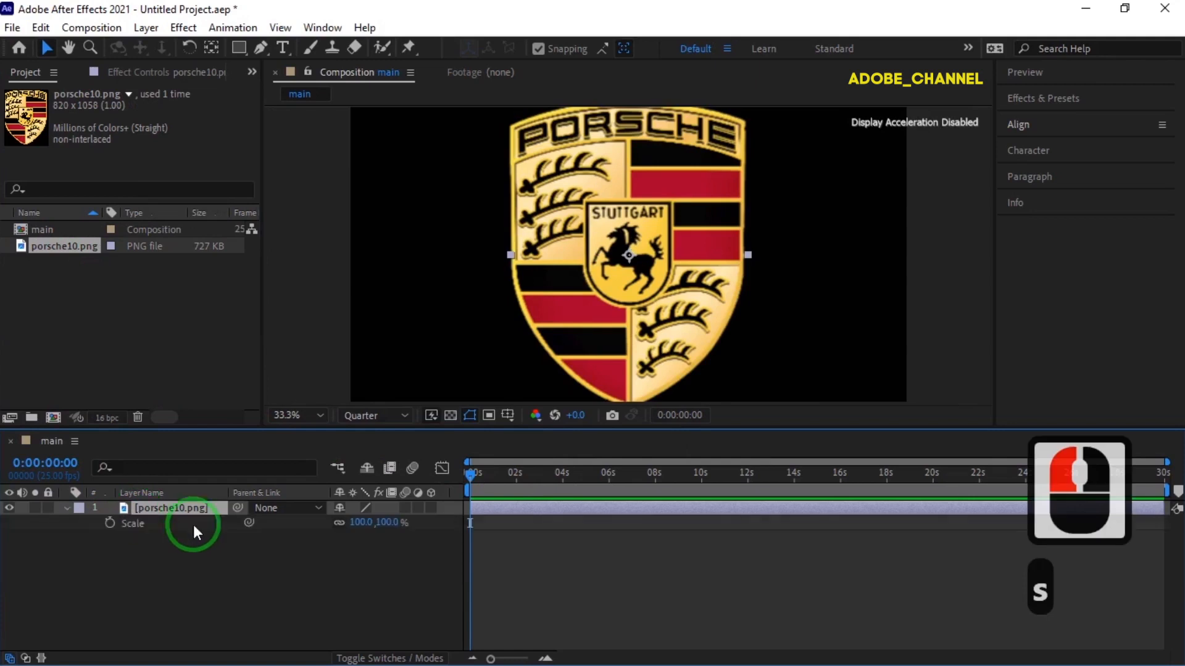
# - Set the porsche10.png layer's scale to 65%
pyautogui.click(361, 522)
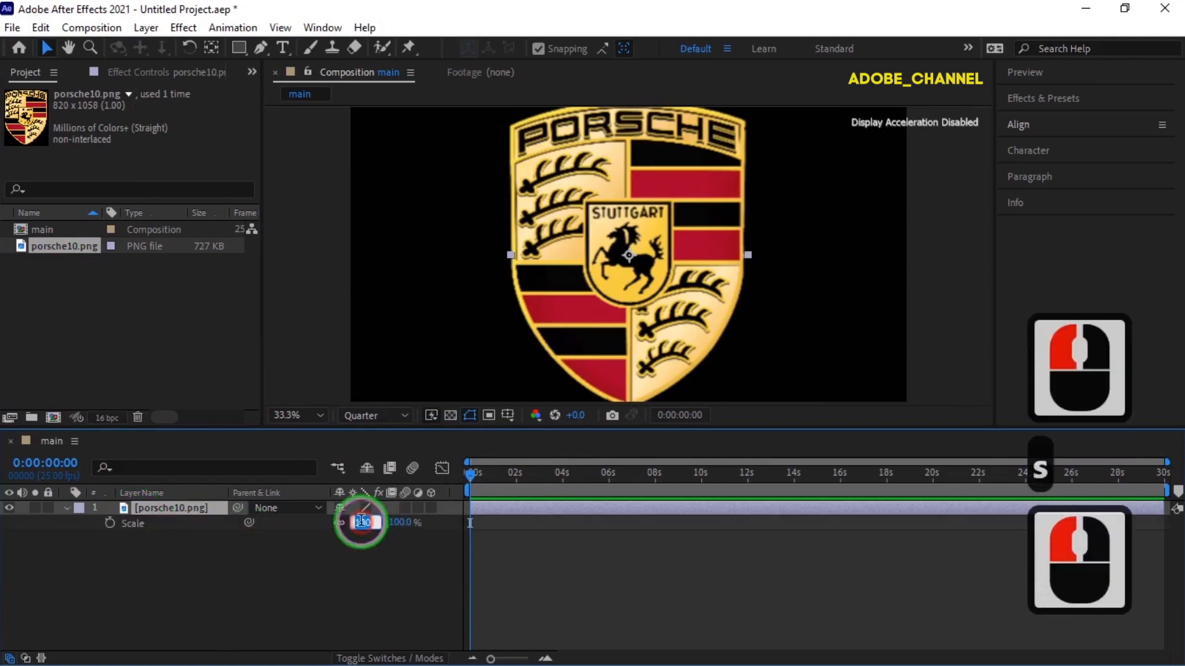
pyautogui.write('65')
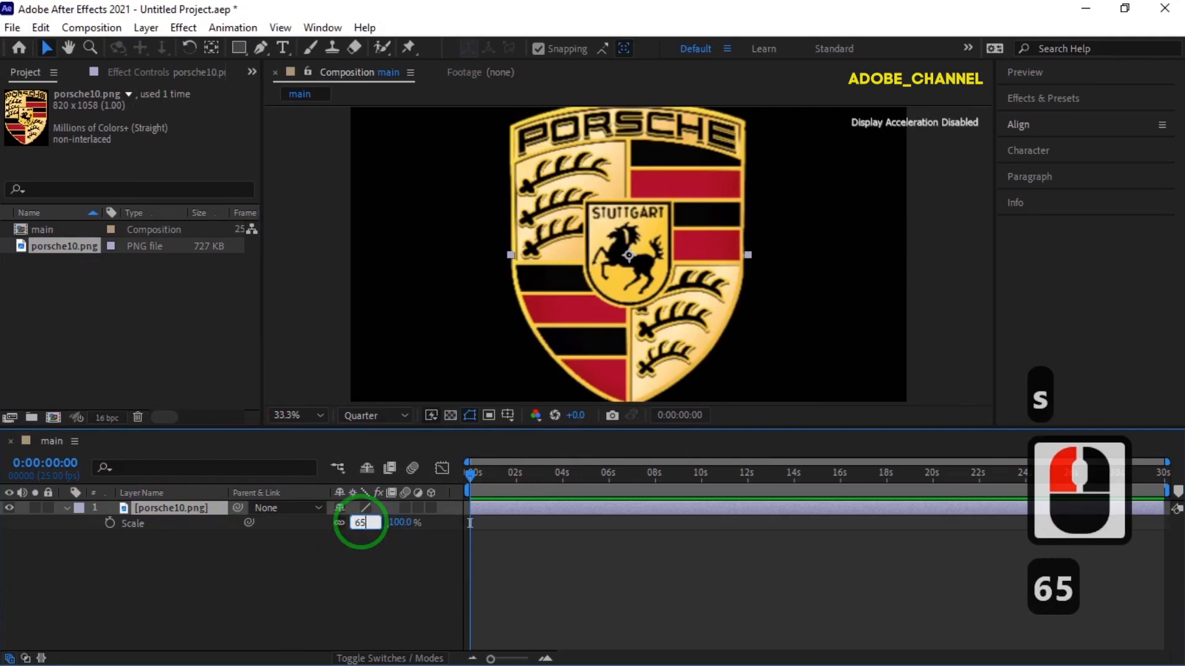
pyautogui.press('Return')
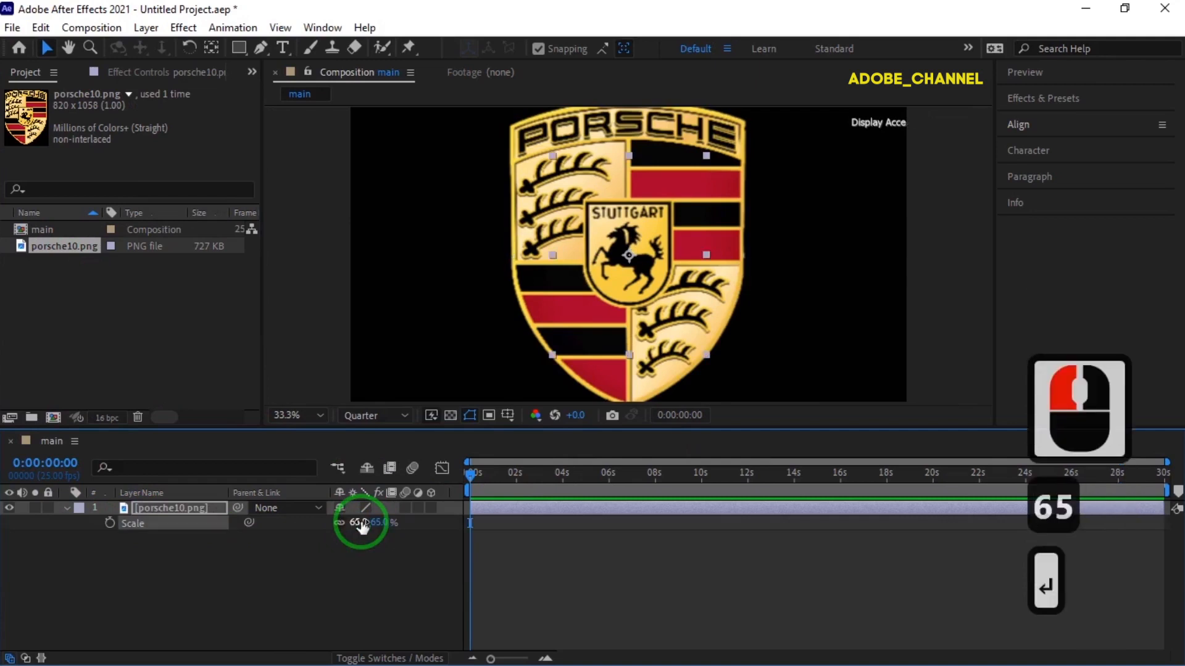
pyautogui.click(66, 508)
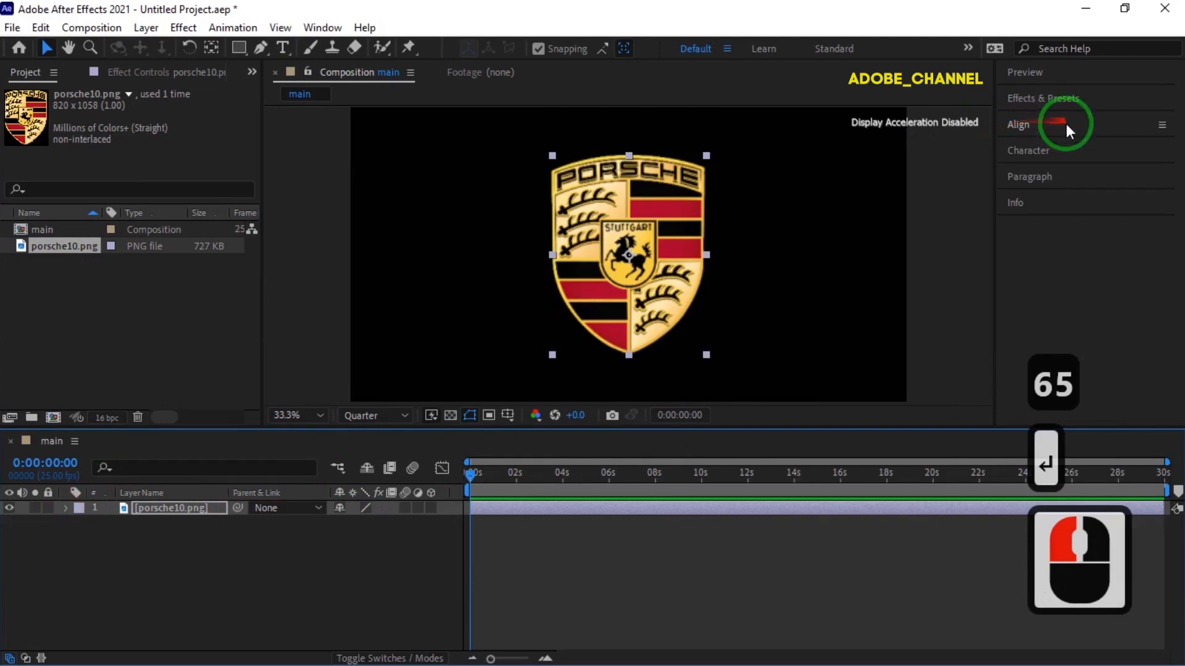
# - Align the logo layer to the horizontal and vertical centre of the composition
pyautogui.click(1049, 125)
pyautogui.click(1043, 168)
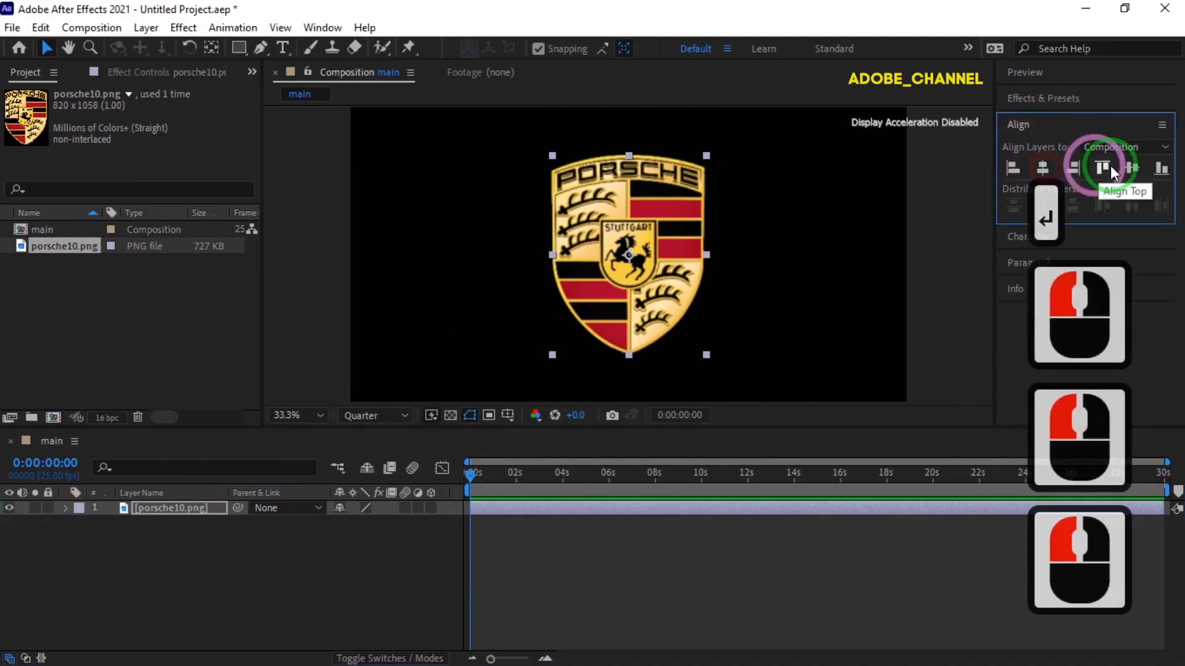
pyautogui.click(1125, 168)
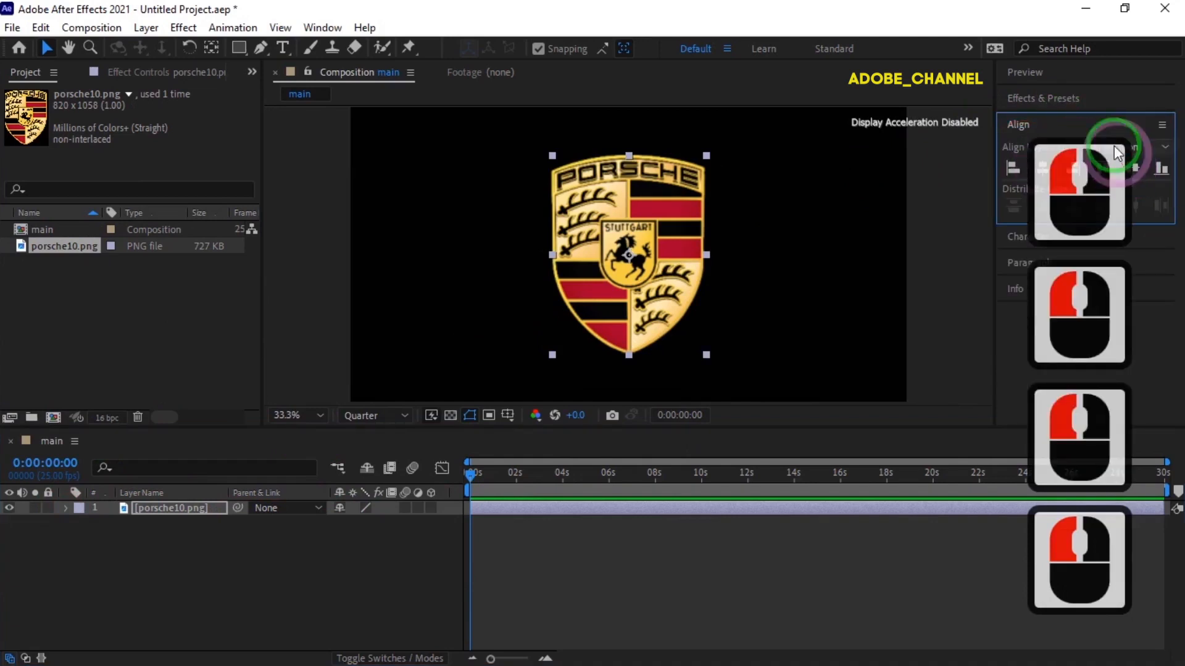
pyautogui.click(1095, 124)
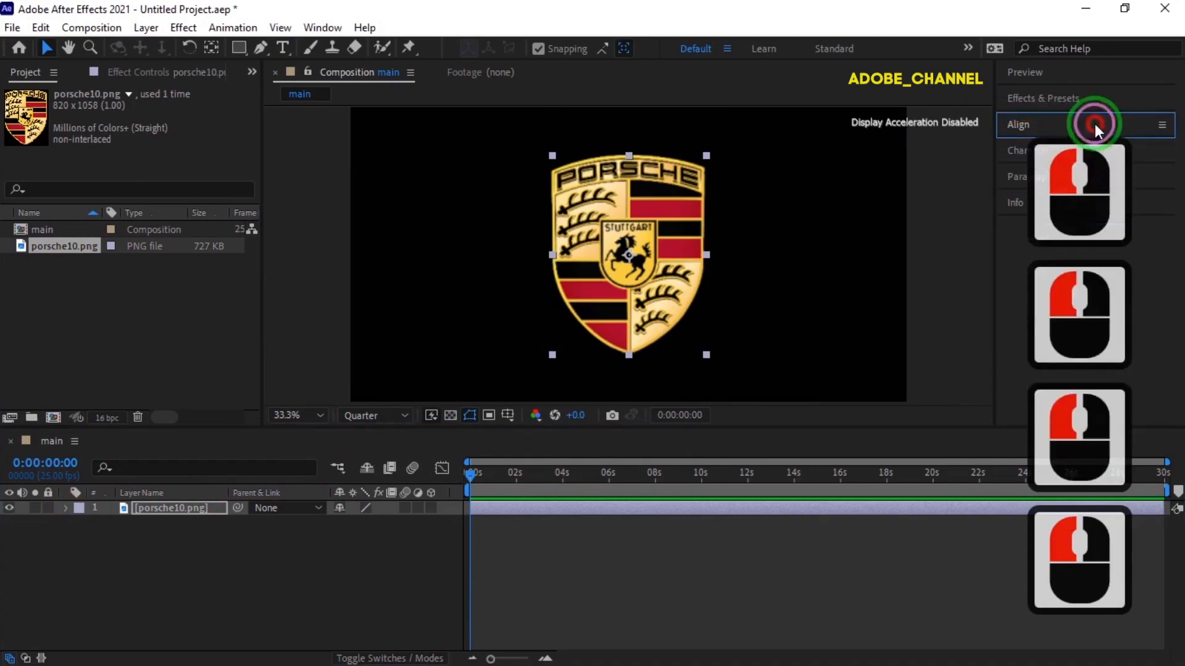
# - Duplicate the porsche10.png layer and rename the copy "right"
pyautogui.click(169, 509)
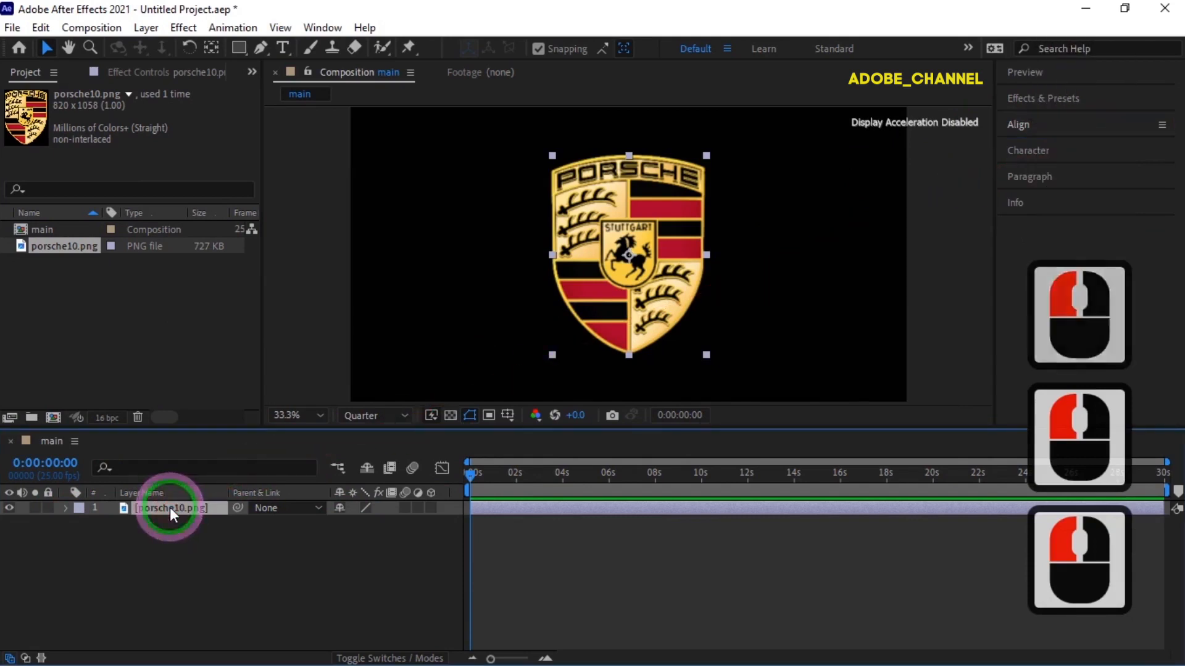
pyautogui.hotkey('ctrl', 'd')
pyautogui.rightClick(169, 507)
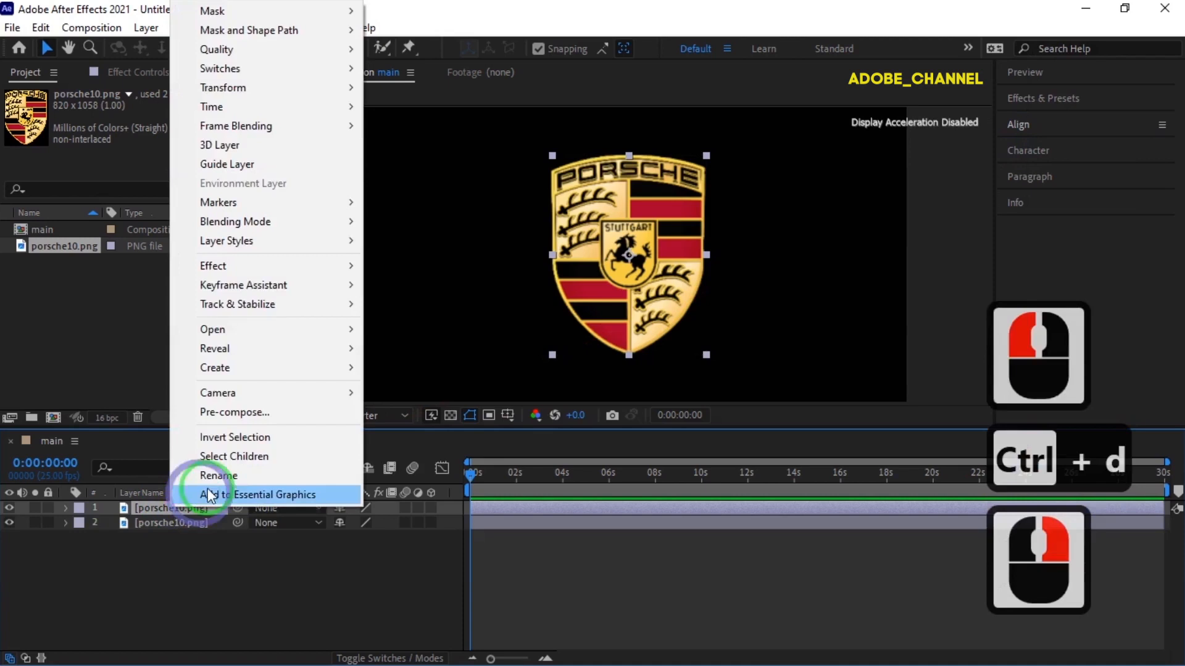
pyautogui.click(166, 492)
pyautogui.write('right')
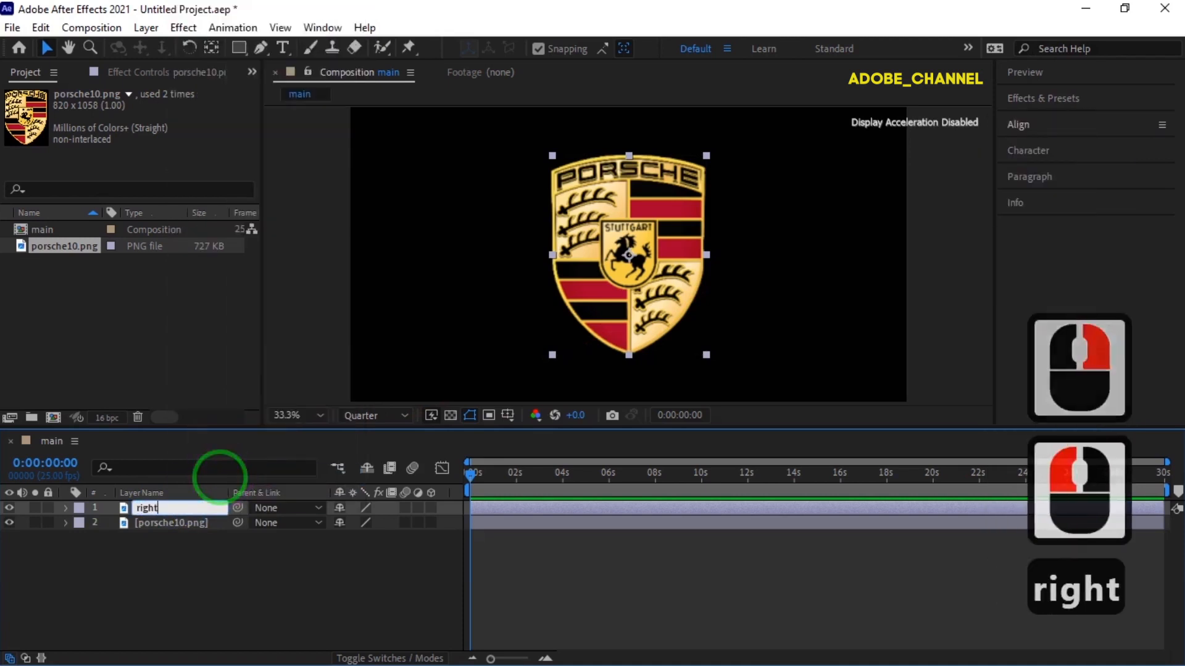
pyautogui.press('Return')
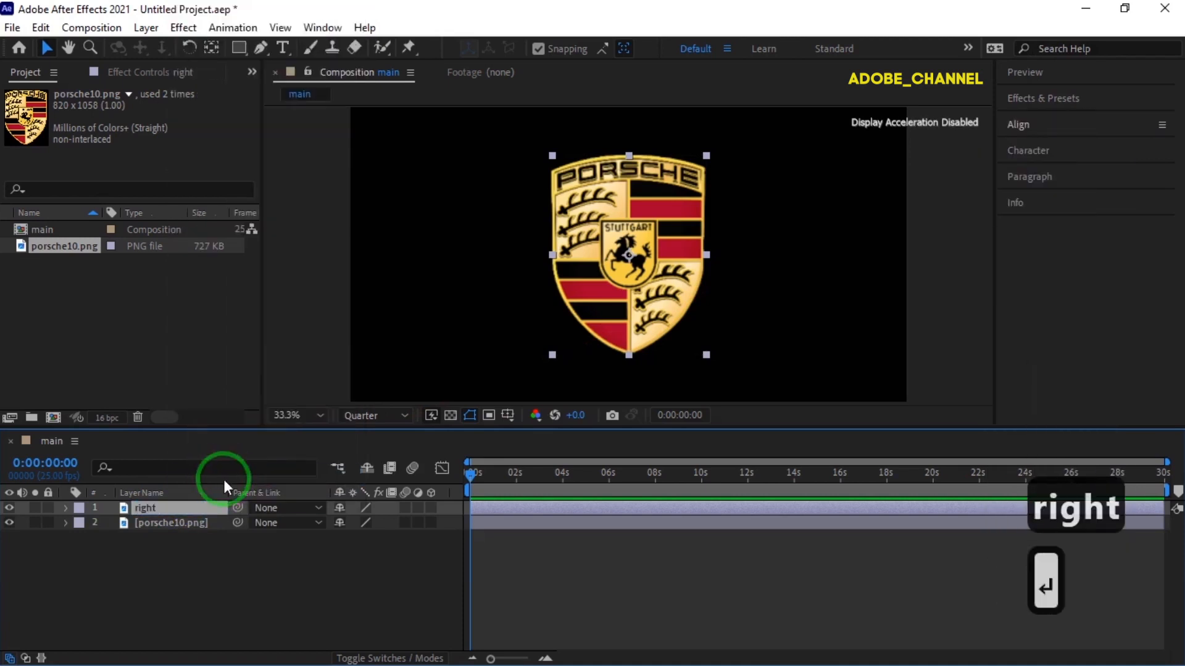
# - Move the "right" layer's anchor point to its left edge midpoint and place the layer against the original logo's right side
pyautogui.click(211, 49)
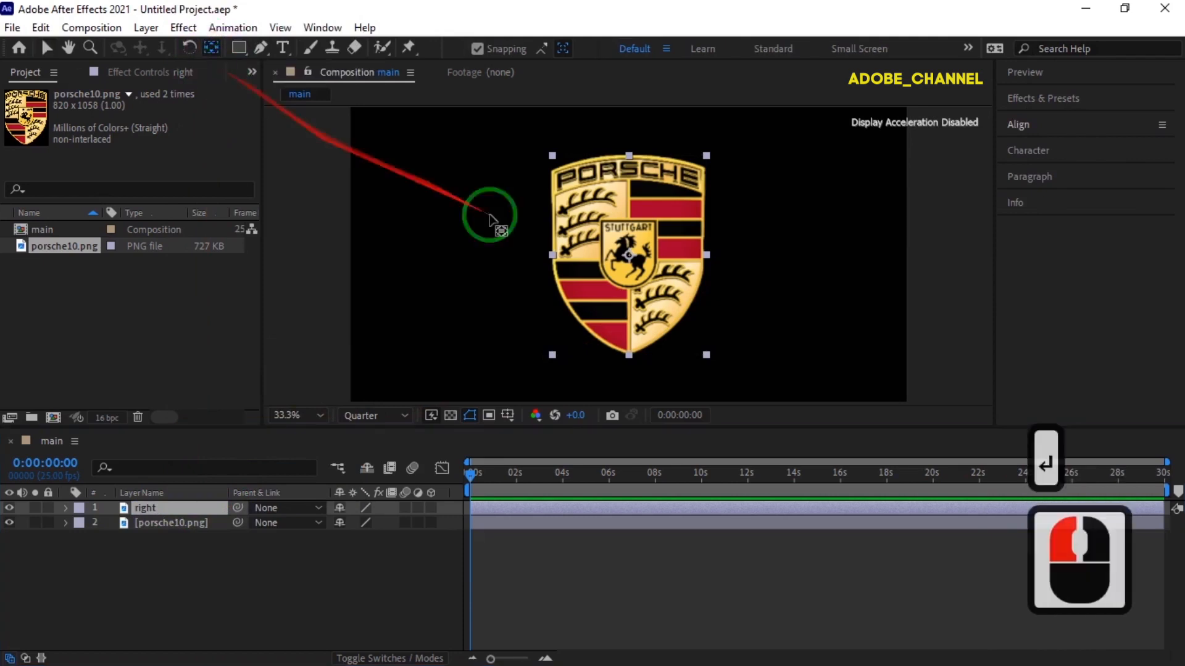
pyautogui.moveTo(630, 256); pyautogui.dragTo(553, 256)
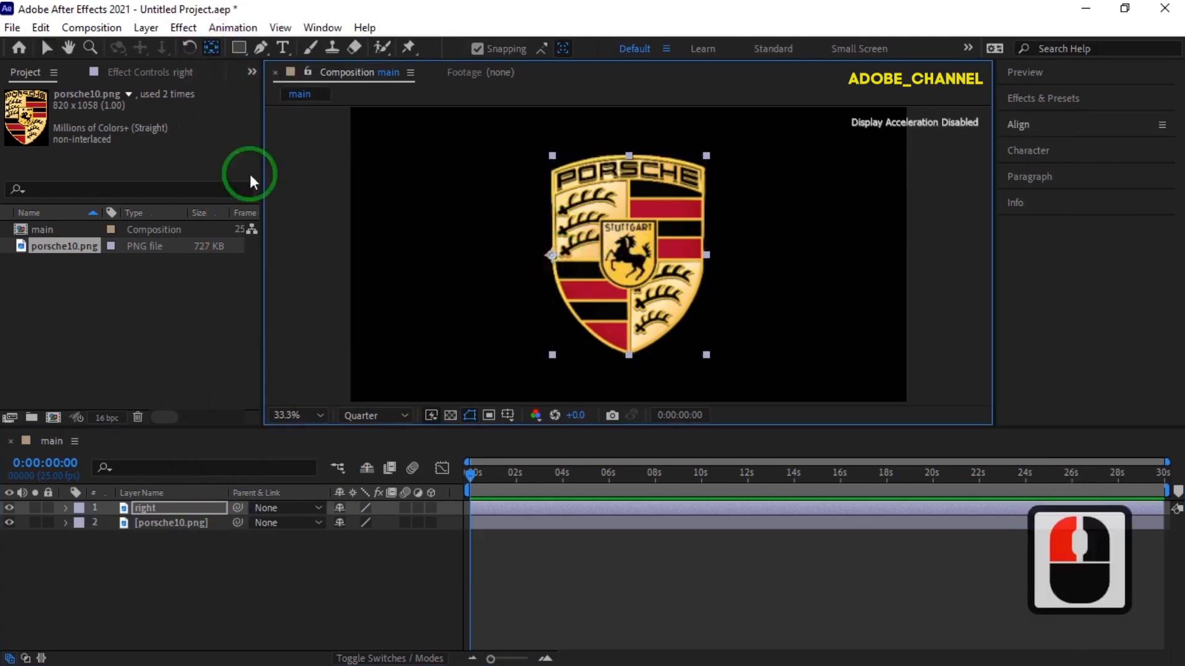
pyautogui.click(44, 47)
pyautogui.moveTo(641, 260); pyautogui.dragTo(781, 254)
pyautogui.click(191, 511)
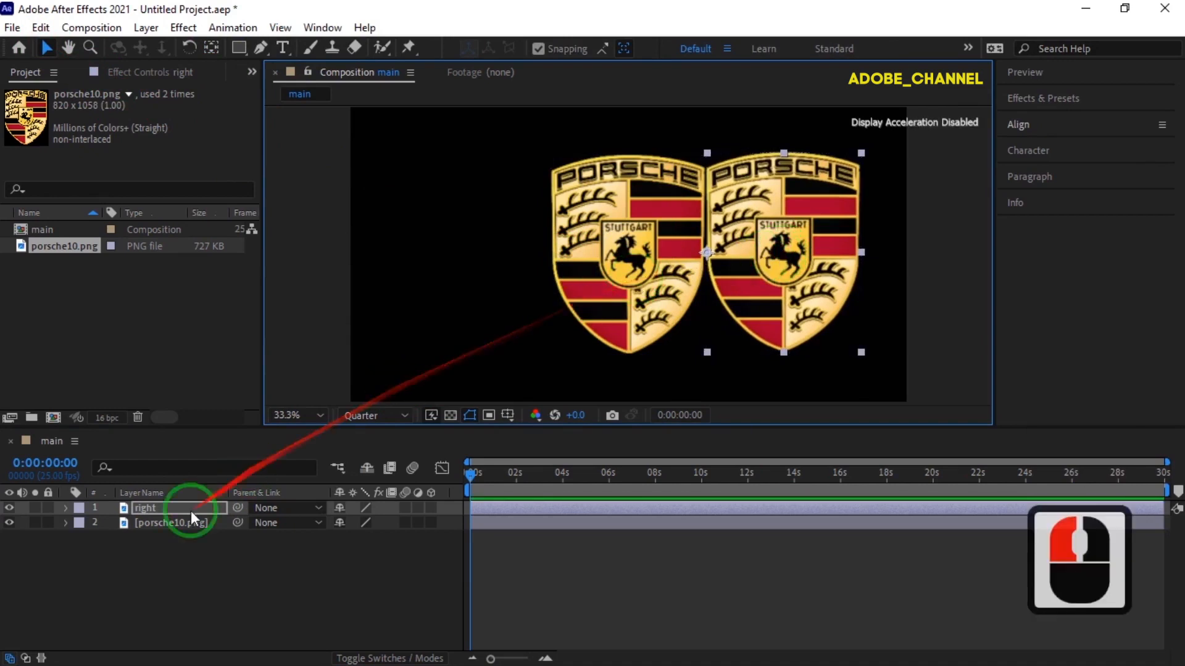
# - Duplicate the original porsche10.png layer again and rename the copy "left"
pyautogui.click(178, 523)
pyautogui.hotkey('ctrl', 'd')
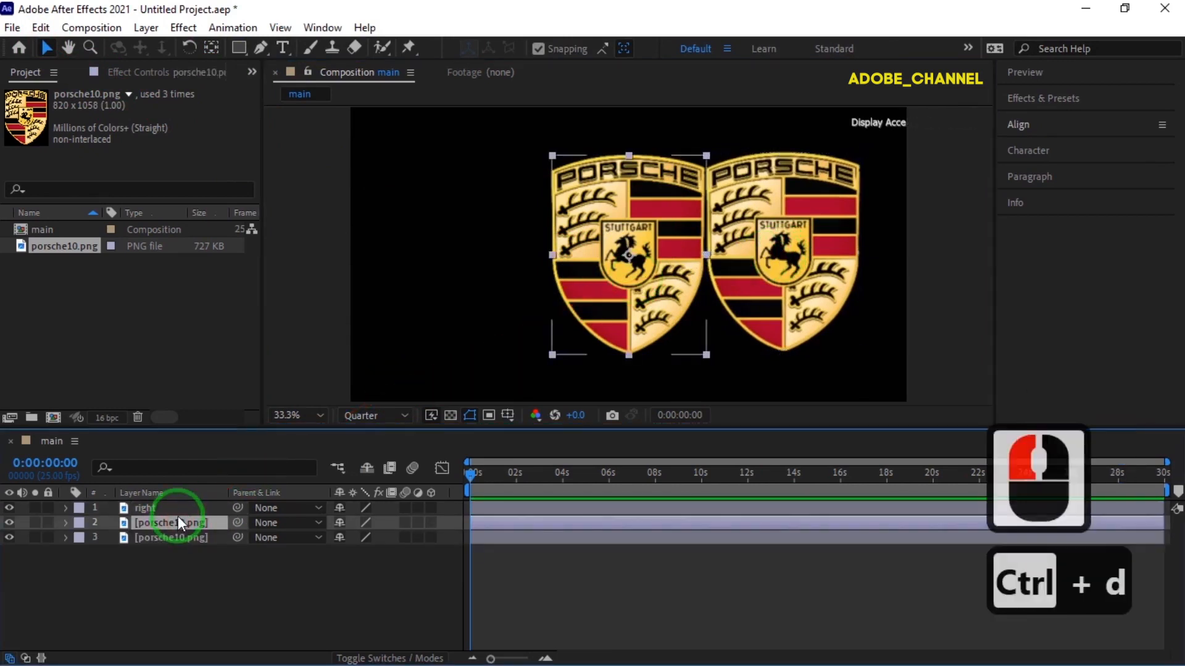
pyautogui.rightClick(178, 519)
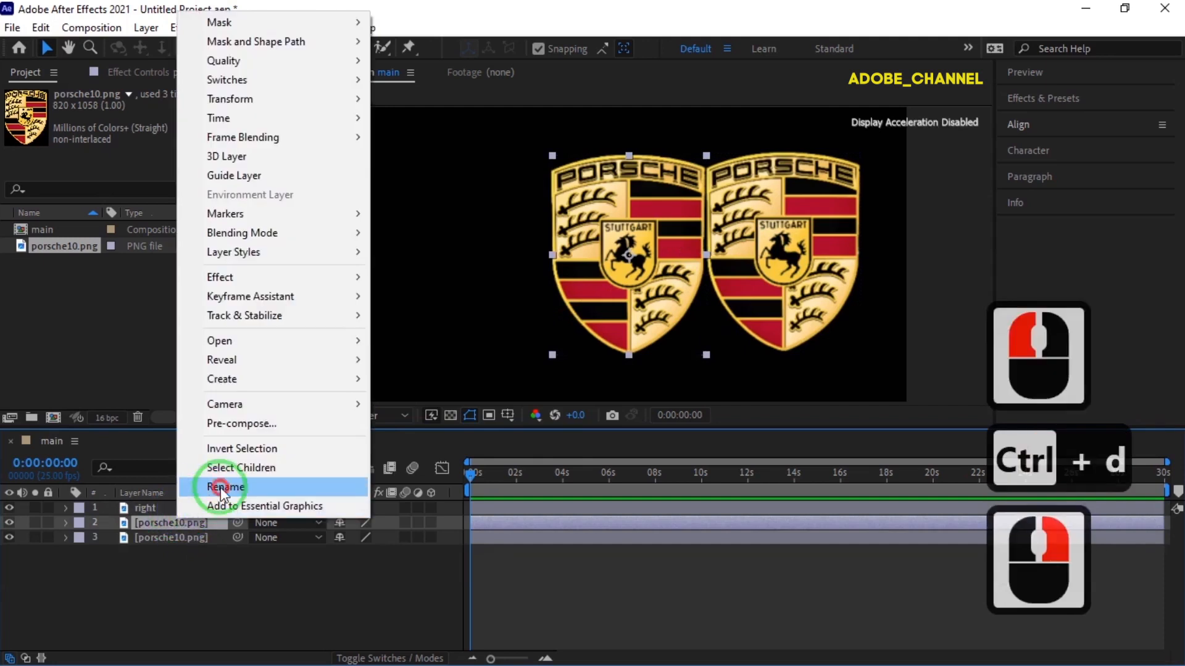
pyautogui.click(221, 487)
pyautogui.write('left')
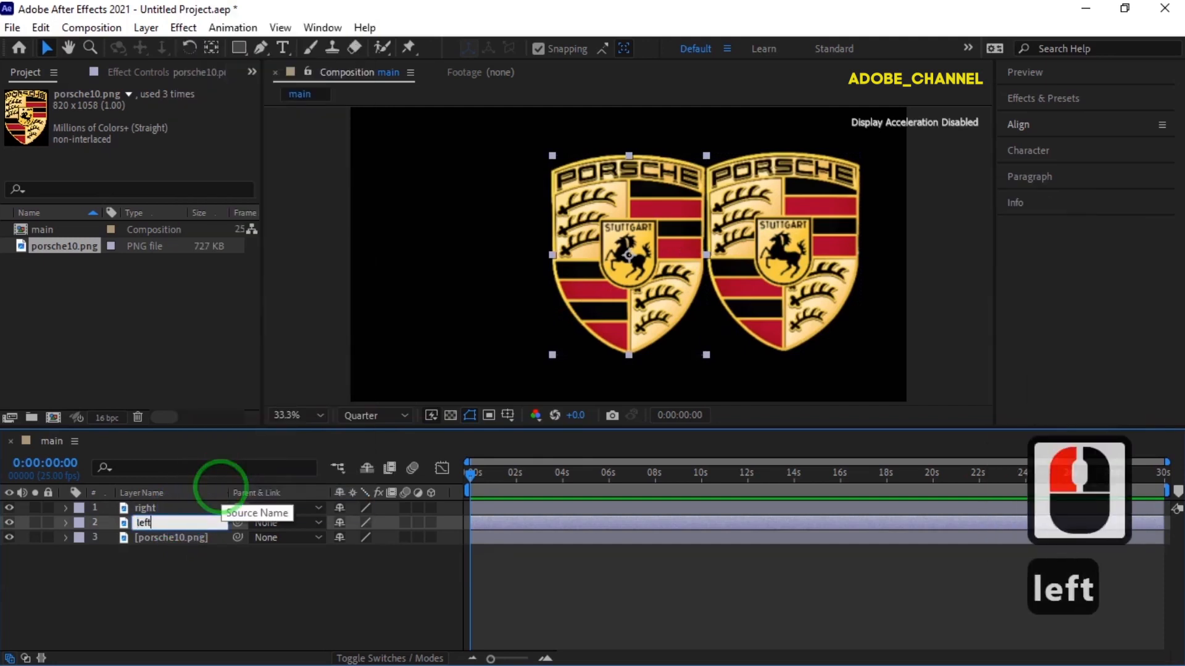
pyautogui.press('Return')
# - Move the "left" layer's anchor point to its right edge midpoint and place the layer against the original logo's left side
pyautogui.click(211, 47)
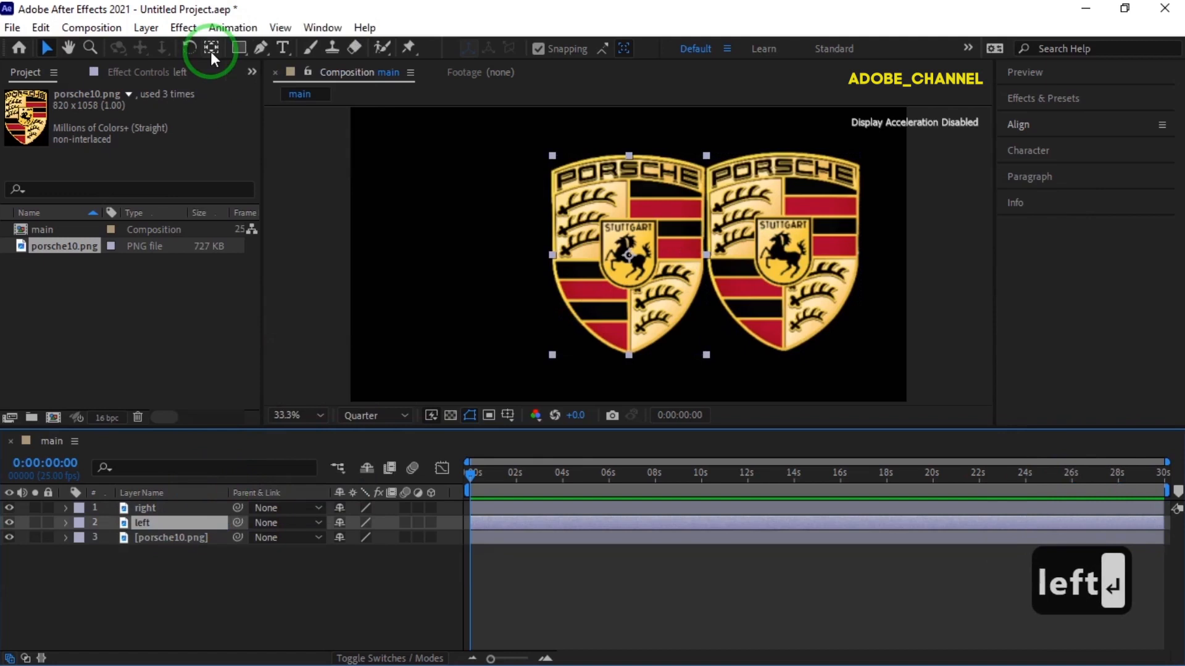
pyautogui.click(647, 248)
pyautogui.moveTo(629, 254); pyautogui.dragTo(702, 256)
pyautogui.click(46, 48)
pyautogui.click(656, 306)
pyautogui.moveTo(626, 259); pyautogui.dragTo(479, 267)
# - Make all three logo layers 3D layers
pyautogui.click(482, 465)
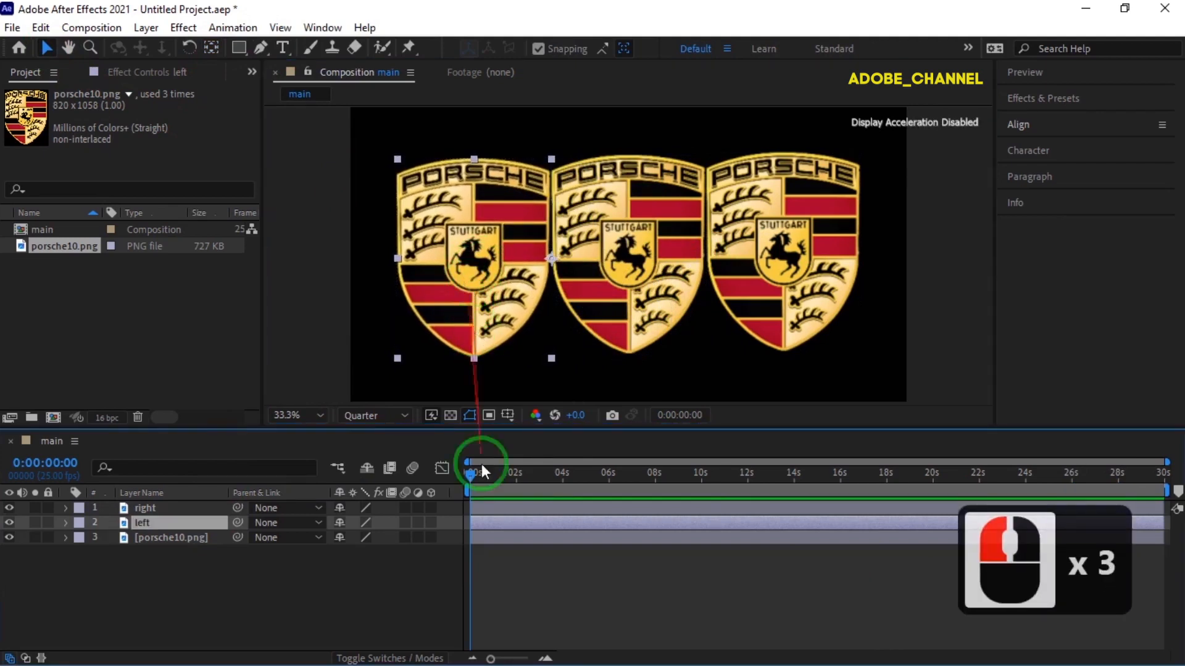
pyautogui.click(433, 508)
pyautogui.click(431, 522)
pyautogui.click(430, 536)
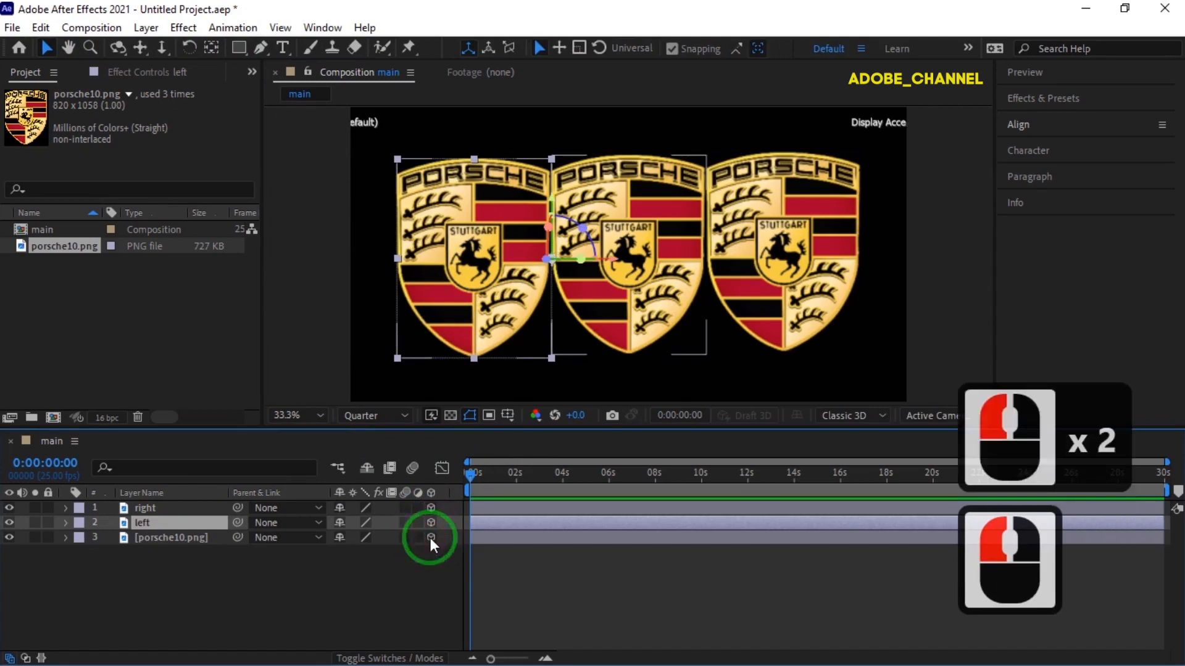
# - Reveal the rotation properties of the "right" and "left" layers and set the "right" layer's Y Rotation to -120°
pyautogui.keyDown('ctrl'); pyautogui.click(178, 507); pyautogui.keyUp('ctrl')
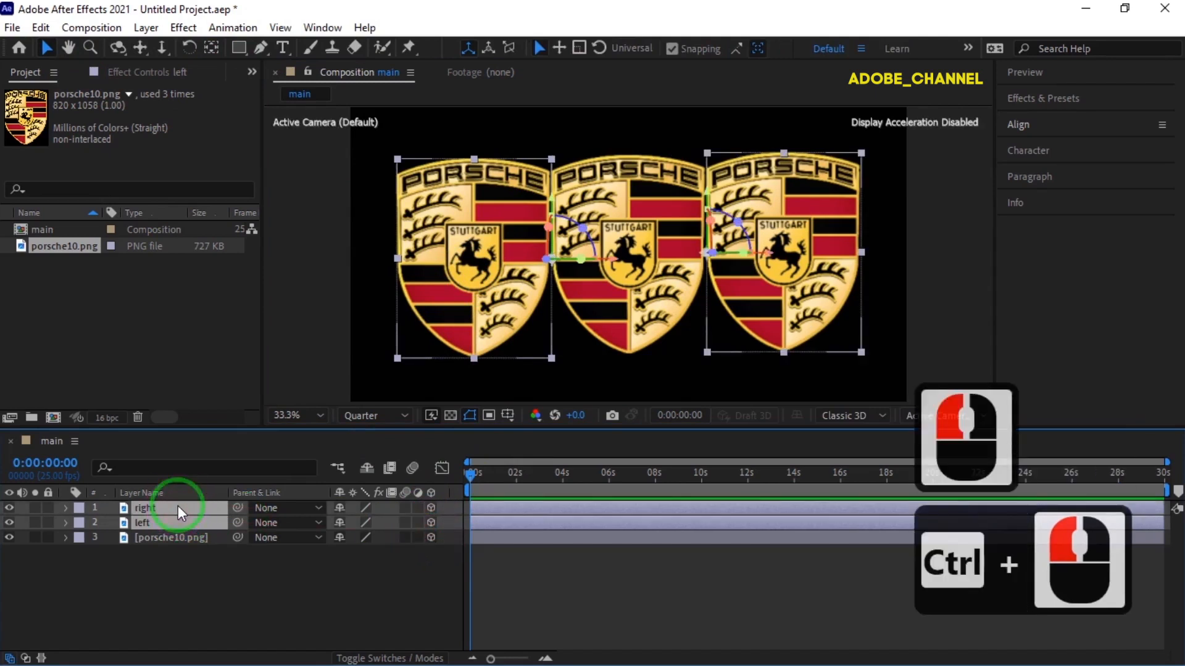
pyautogui.press('r')
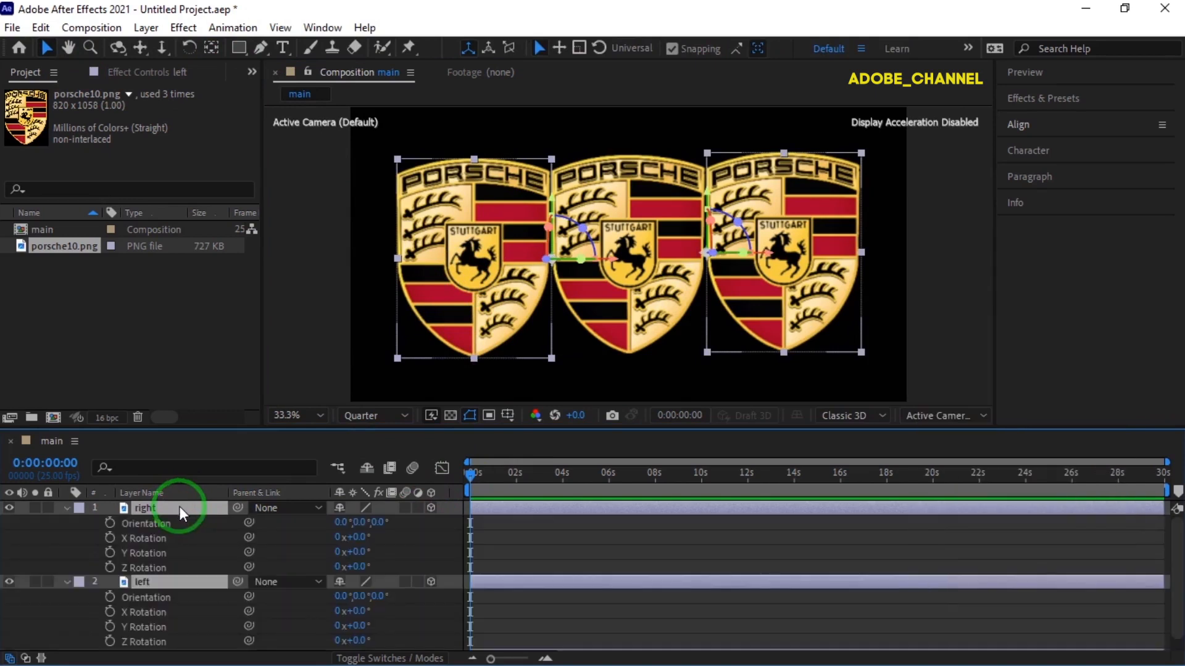
pyautogui.click(358, 552)
pyautogui.click(359, 551)
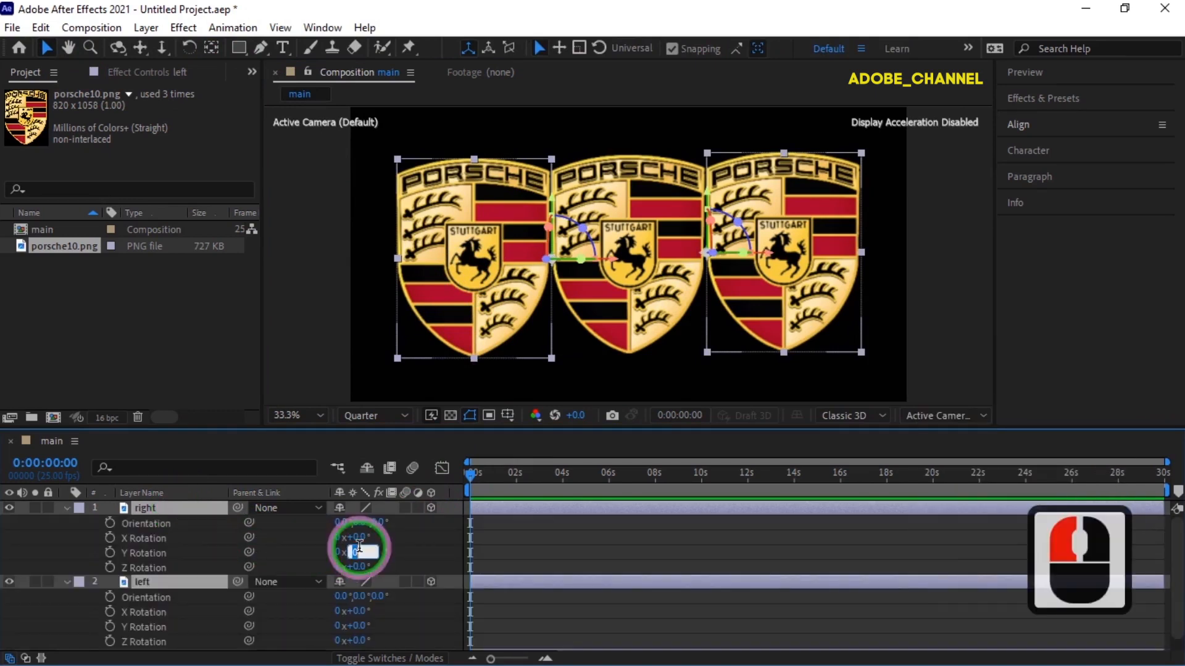
pyautogui.write('-120')
pyautogui.press('Return')
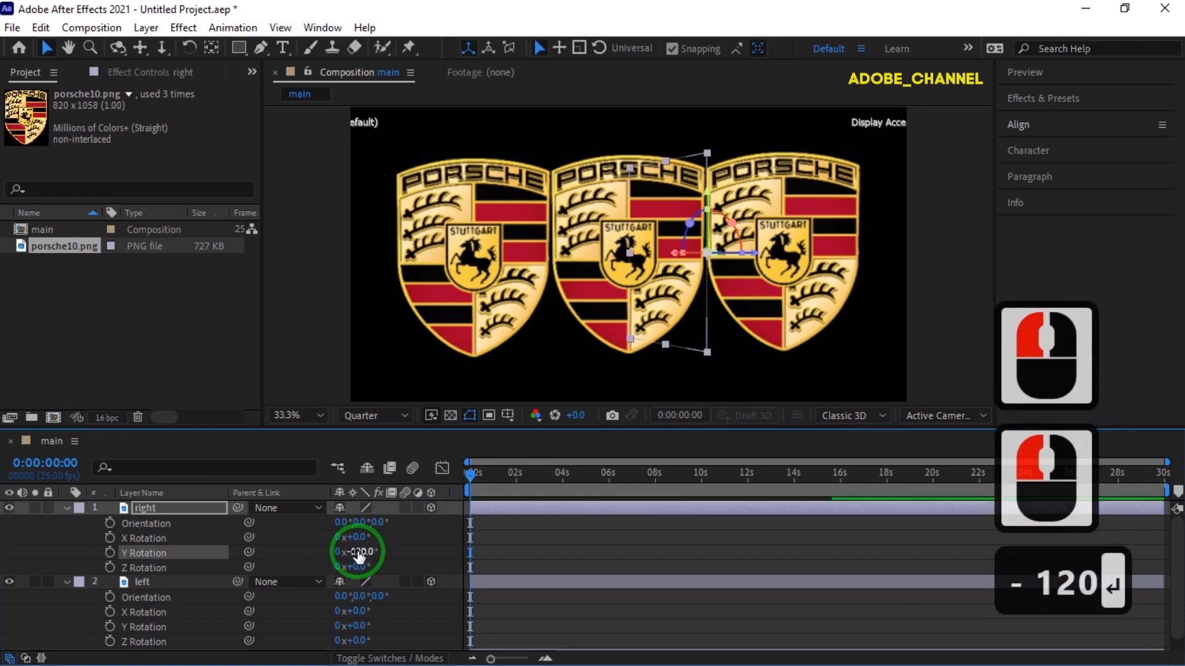
# - Set the "left" layer's Y Rotation to 120° and collapse the properties of both side layers
pyautogui.click(358, 627)
pyautogui.write('120')
pyautogui.press('Return')
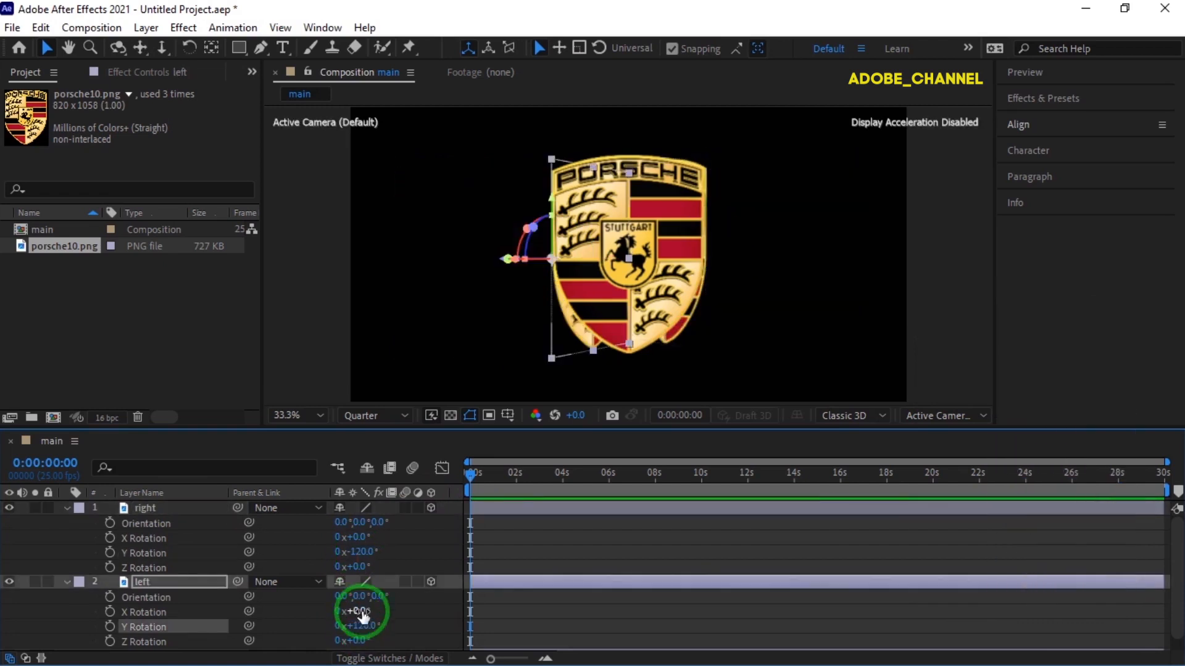
pyautogui.click(66, 508)
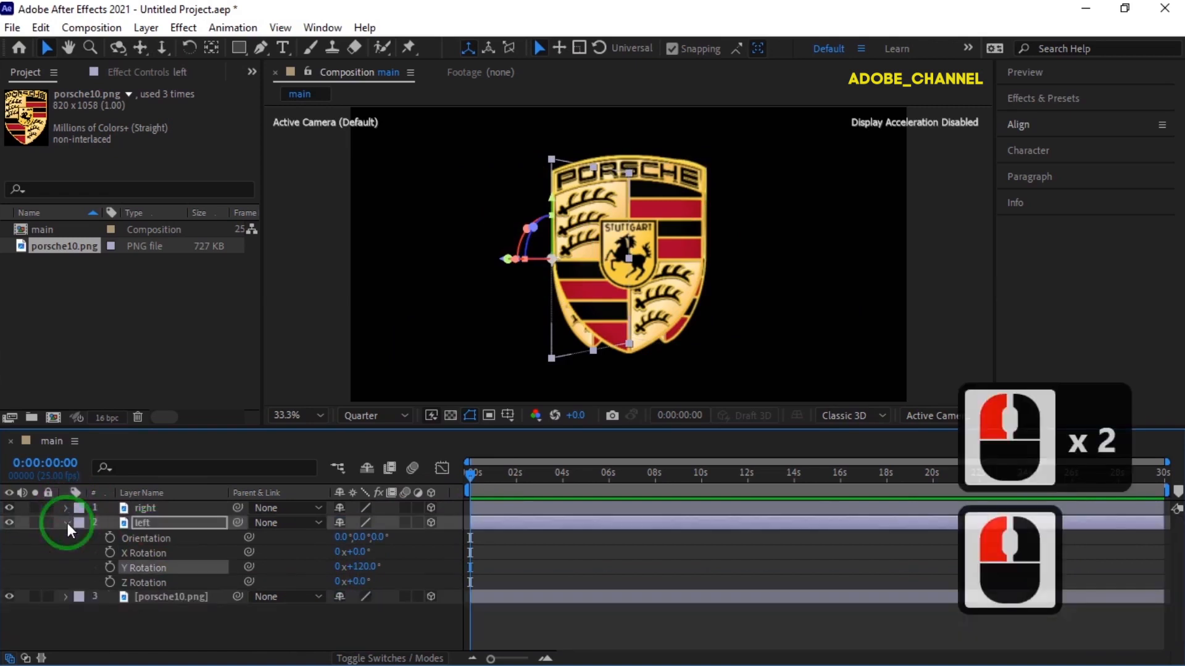
pyautogui.click(66, 522)
# - Reveal the position of all three layers and set the Y position of the "right" and "left" layers to 540
pyautogui.moveTo(164, 579); pyautogui.dragTo(184, 510)
pyautogui.press('p')
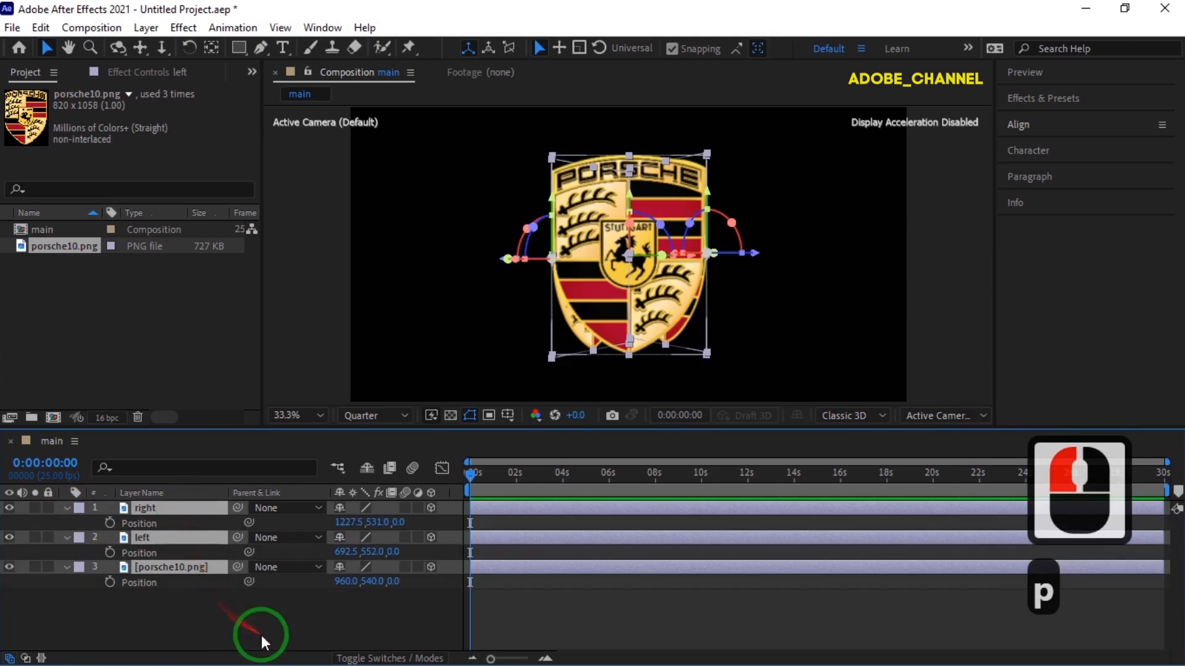
pyautogui.click(261, 634)
pyautogui.click(377, 523)
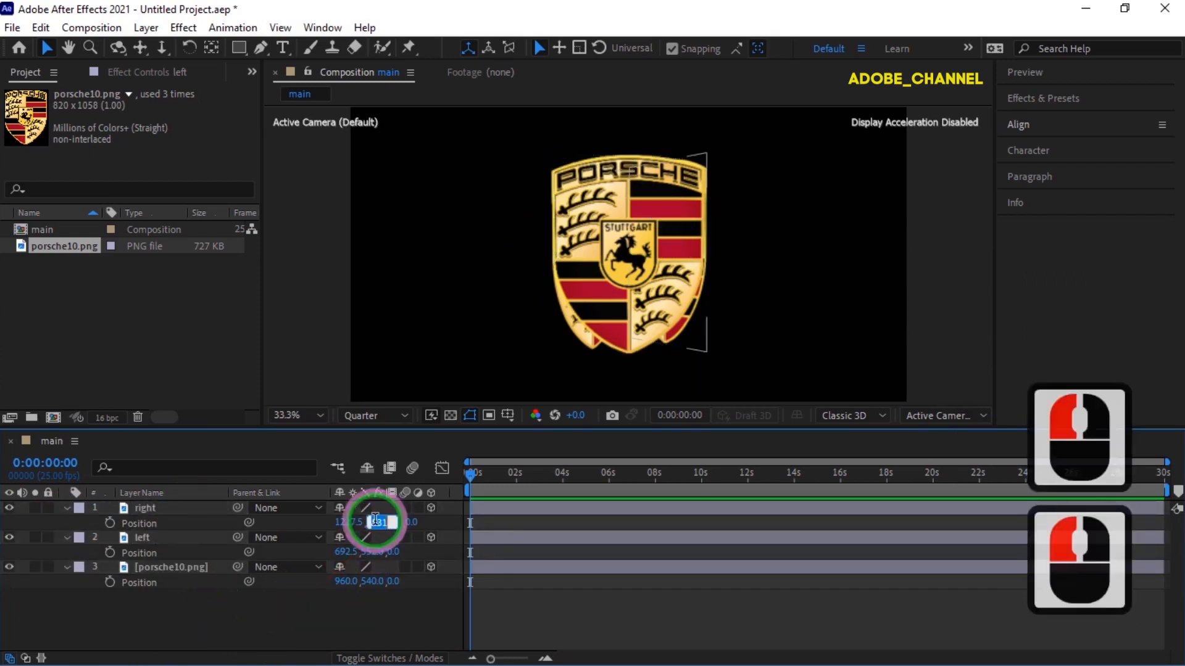
pyautogui.write('540')
pyautogui.press('Return')
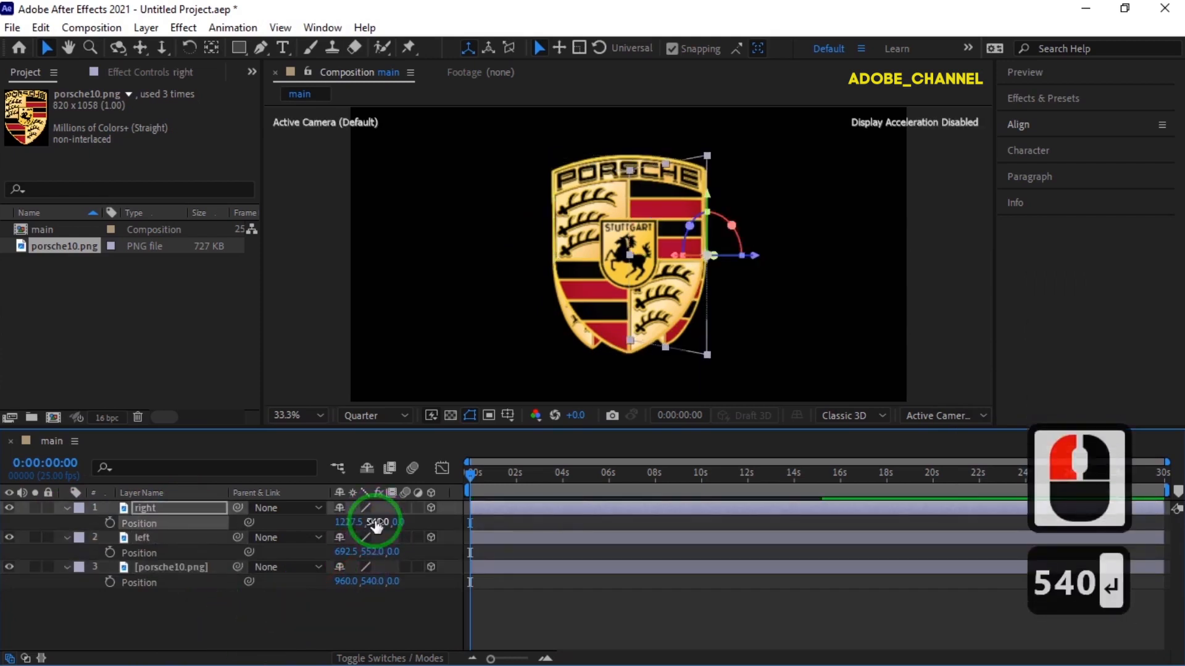
pyautogui.click(370, 551)
pyautogui.write('540')
pyautogui.press('Return')
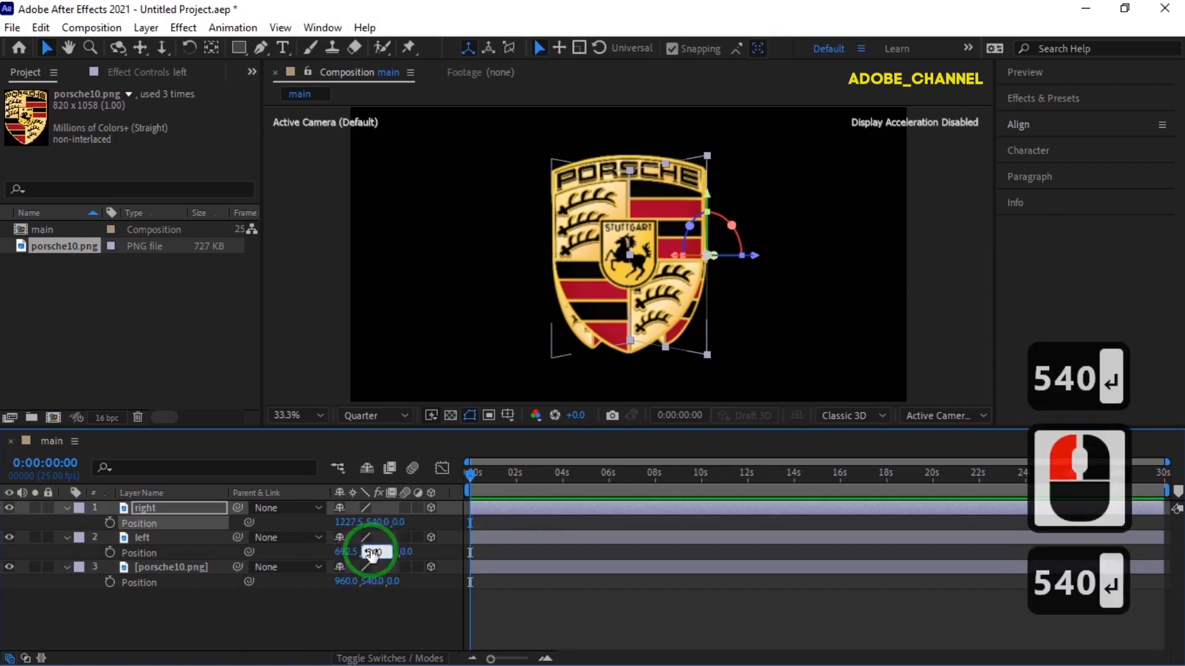
# - Parent the "right" and "left" layers to the porsche10.png layer, collapse all layer properties and select the parent layer
pyautogui.click(183, 509)
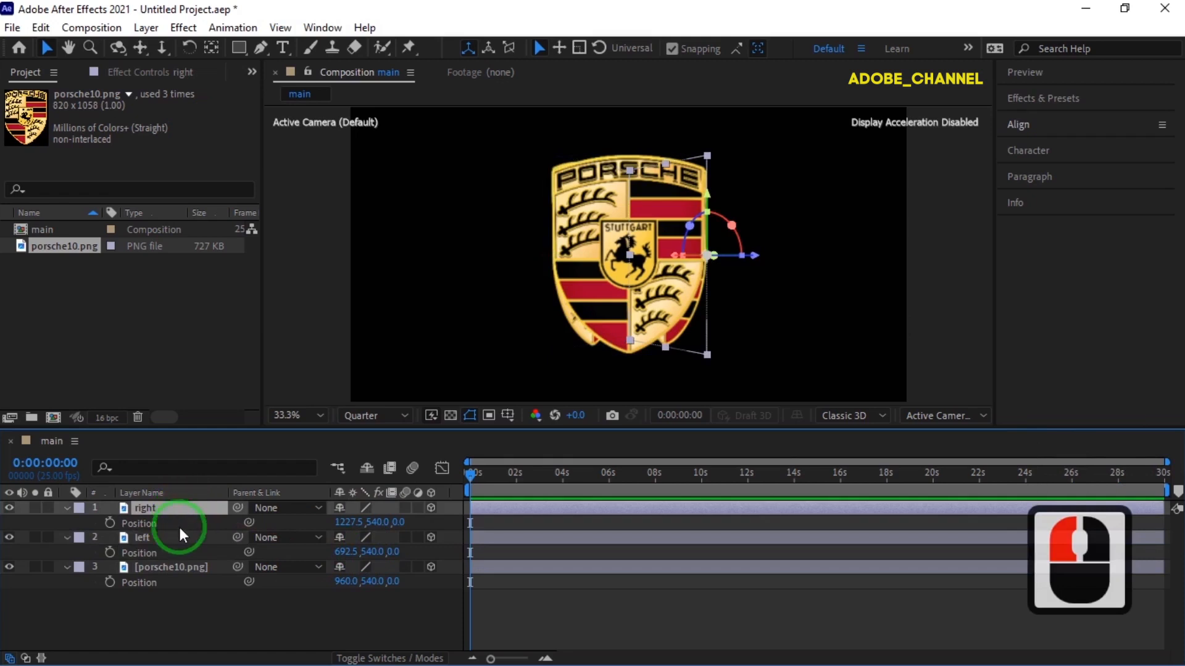
pyautogui.keyDown('ctrl'); pyautogui.click(179, 535); pyautogui.keyUp('ctrl')
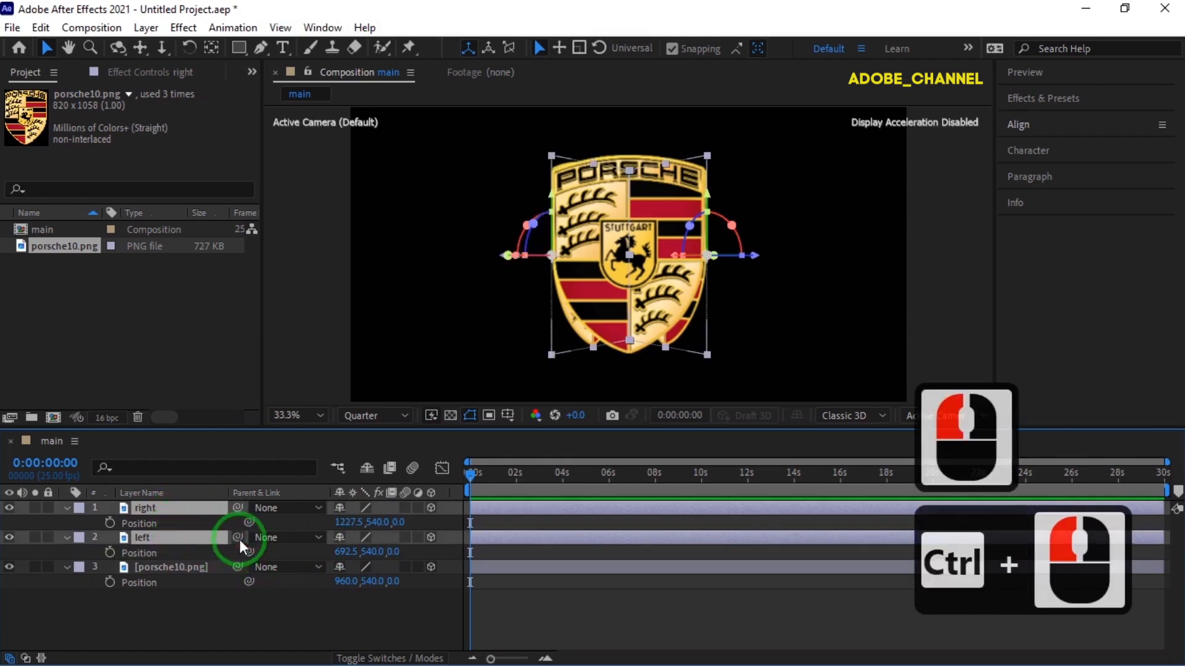
pyautogui.moveTo(238, 535); pyautogui.dragTo(192, 565)
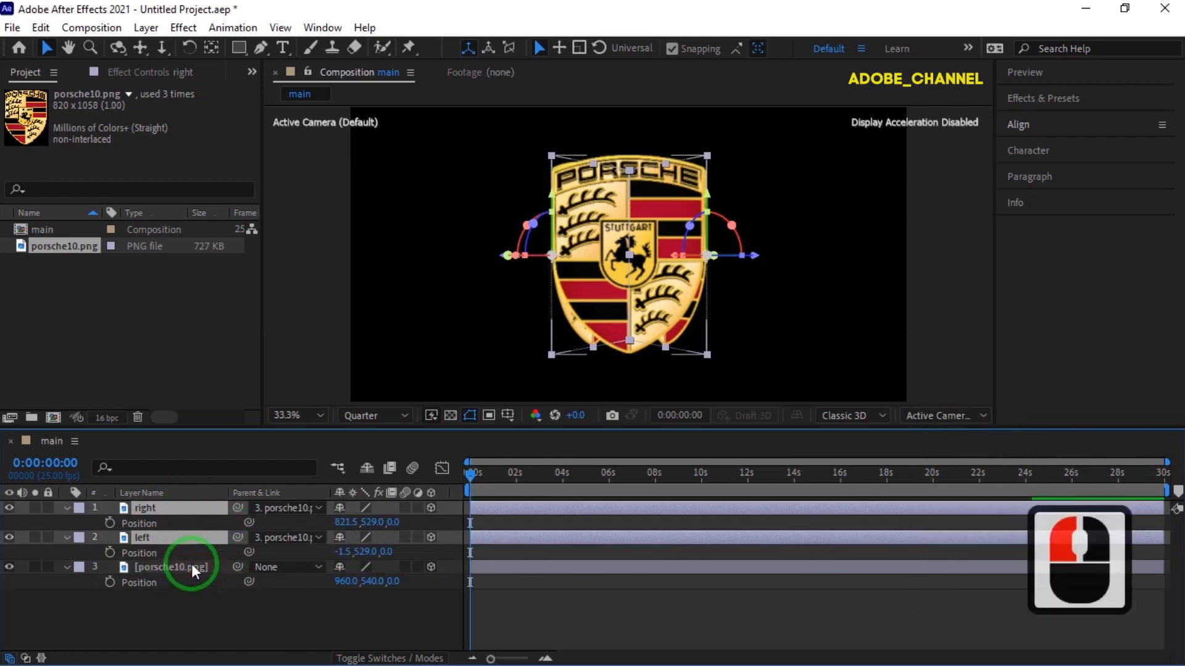
pyautogui.click(67, 508)
pyautogui.click(67, 522)
pyautogui.click(65, 537)
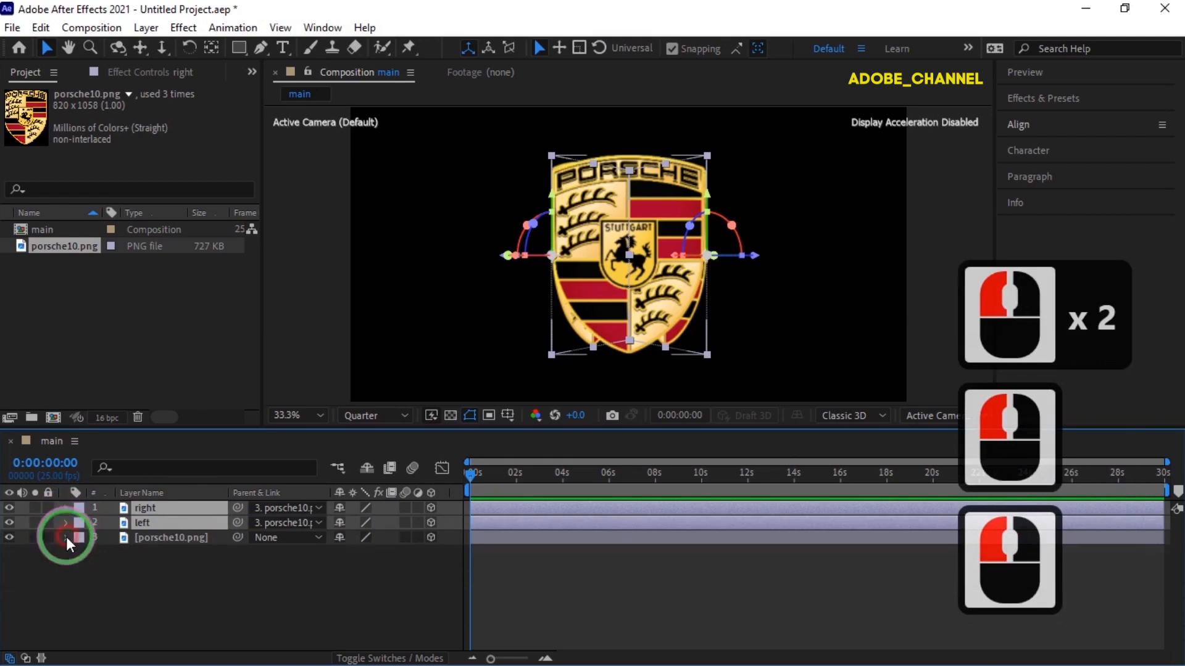
pyautogui.click(176, 539)
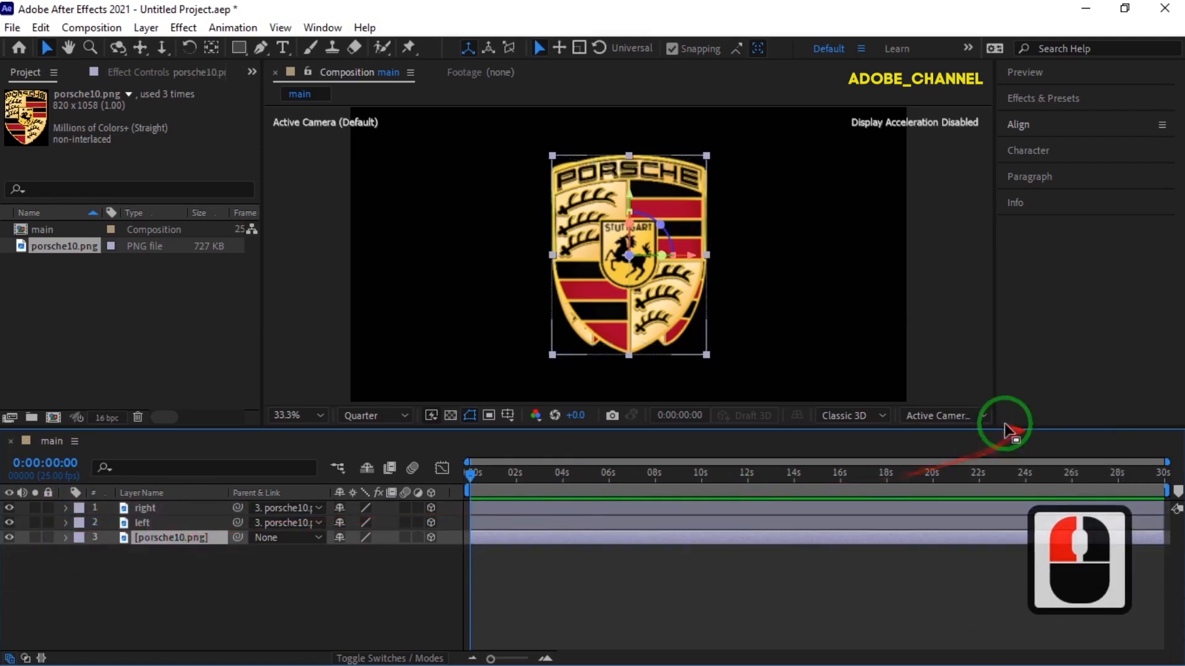
# - From the Top view, move the porsche10.png layer forward along its Z axis, then return to the Active Camera view
pyautogui.click(981, 416)
pyautogui.click(945, 216)
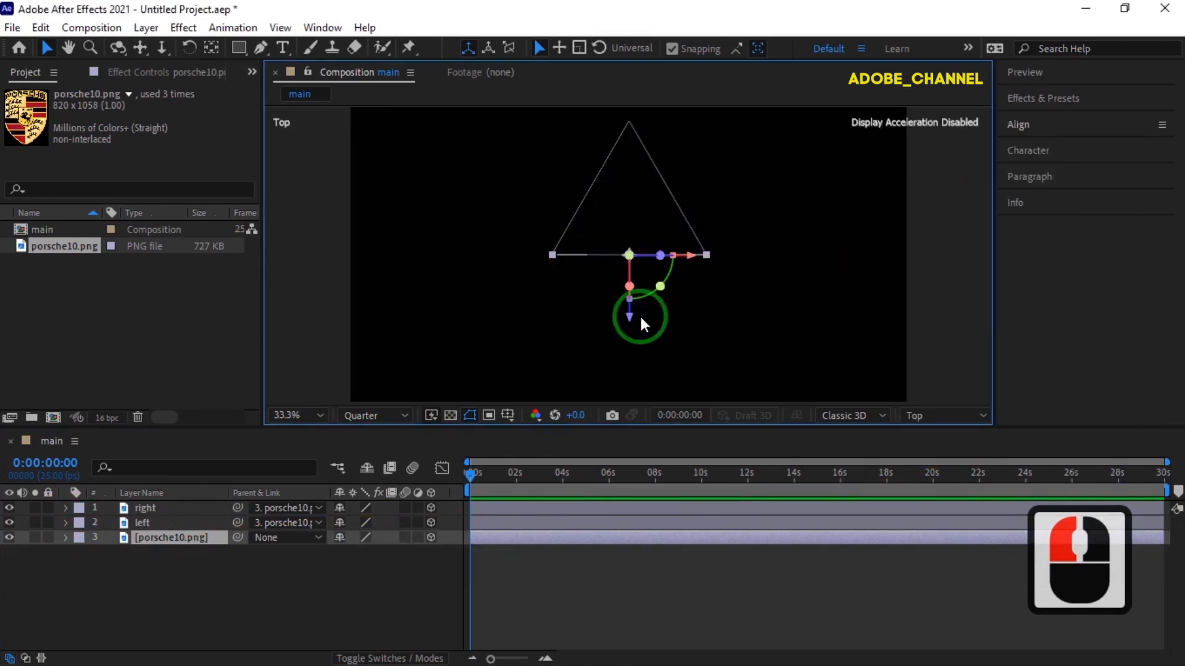
pyautogui.moveTo(629, 318); pyautogui.dragTo(633, 375)
pyautogui.click(982, 417)
pyautogui.click(981, 416)
pyautogui.click(959, 130)
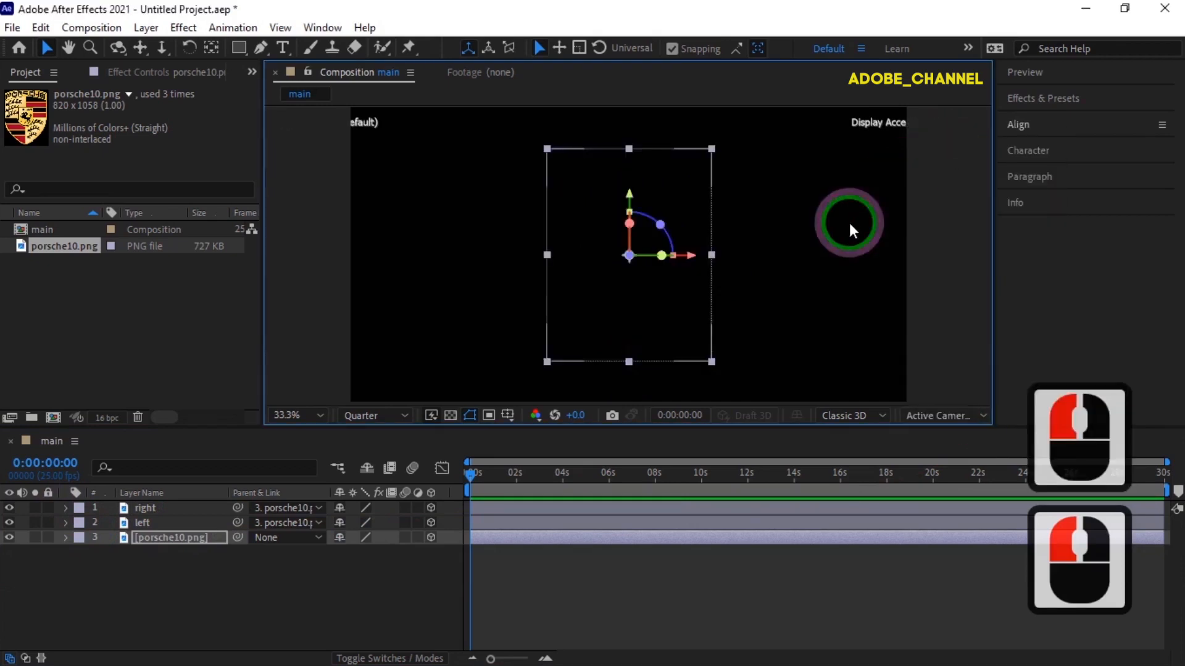
# - Add a null object, move it to the top of the layer stack and rename it "rotate"
pyautogui.rightClick(293, 592)
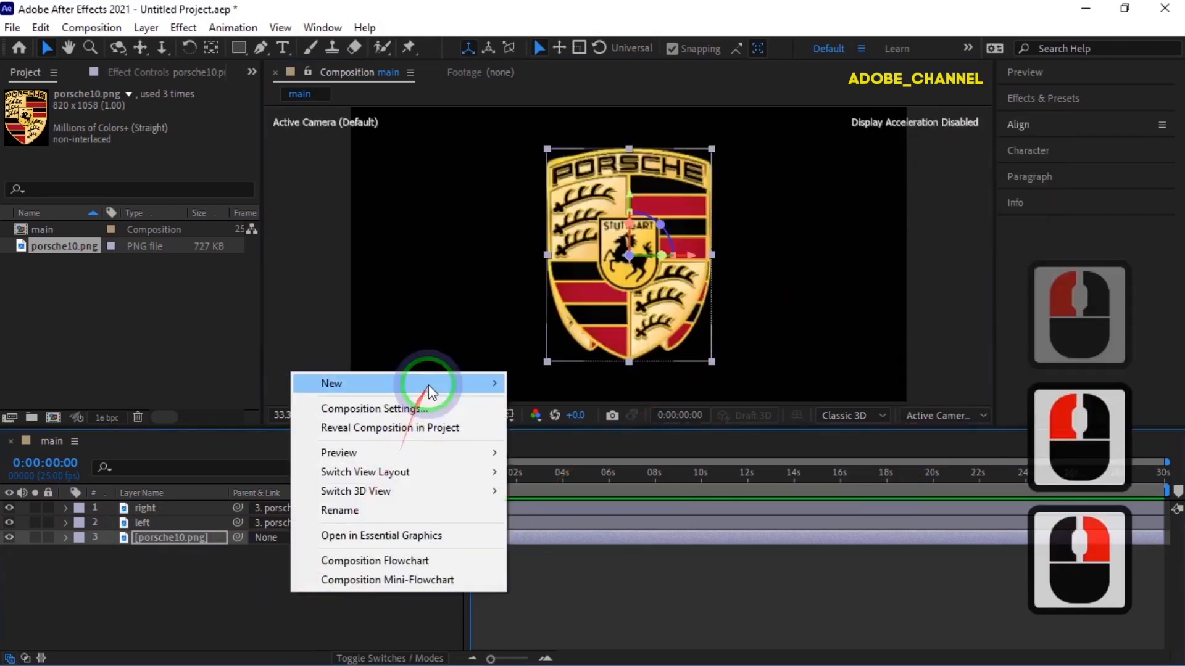
pyautogui.moveTo(428, 384)
pyautogui.click(543, 484)
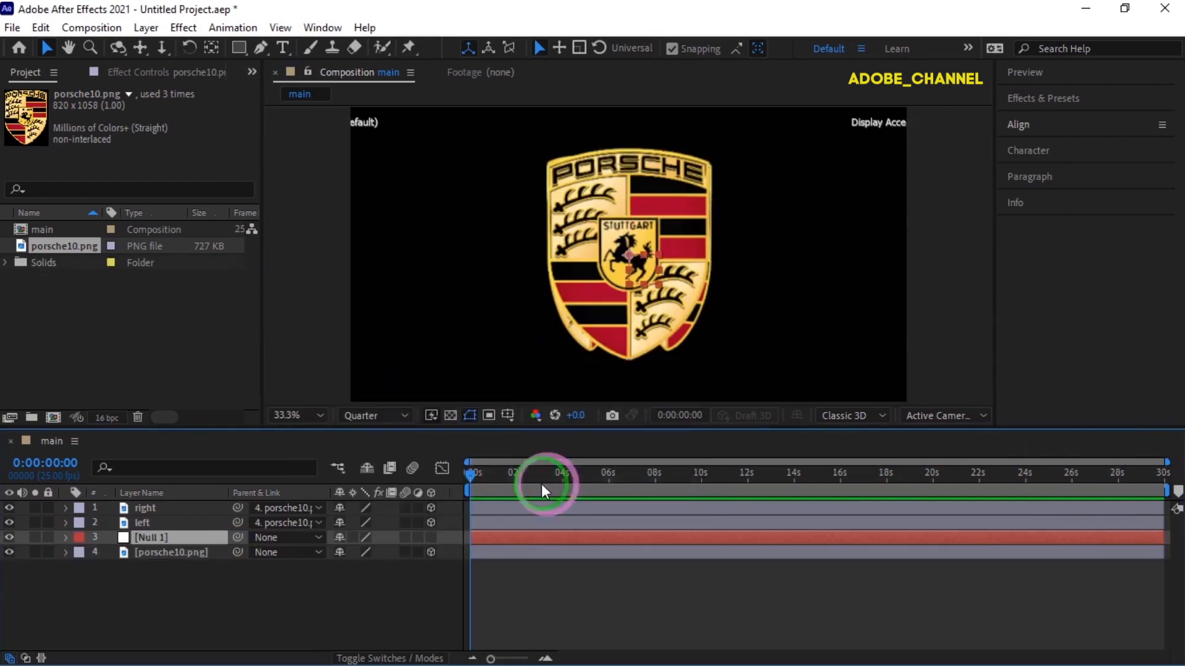
pyautogui.moveTo(176, 538); pyautogui.dragTo(178, 506)
pyautogui.rightClick(173, 505)
pyautogui.click(219, 636)
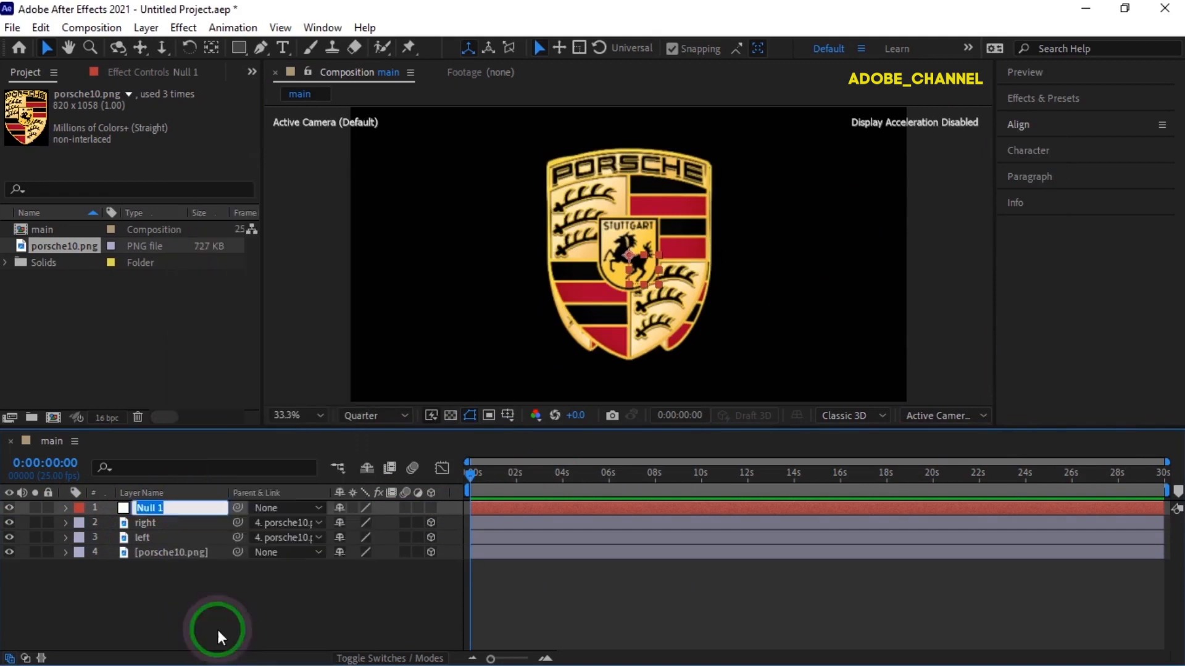
pyautogui.write('rotate')
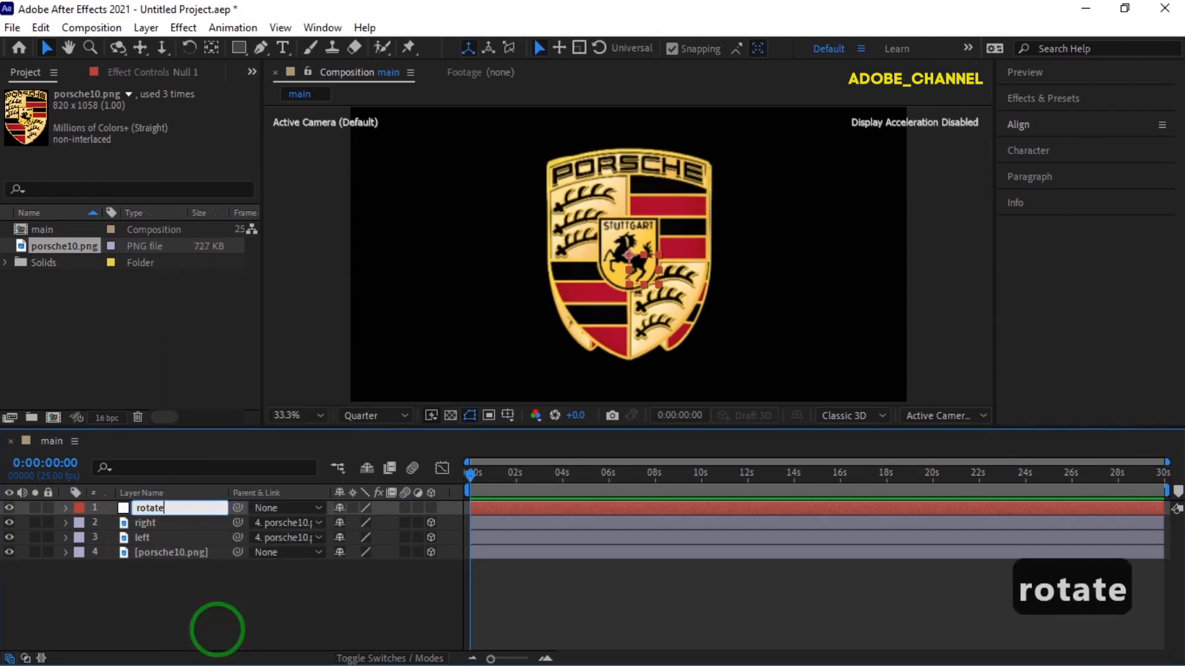
pyautogui.press('Return')
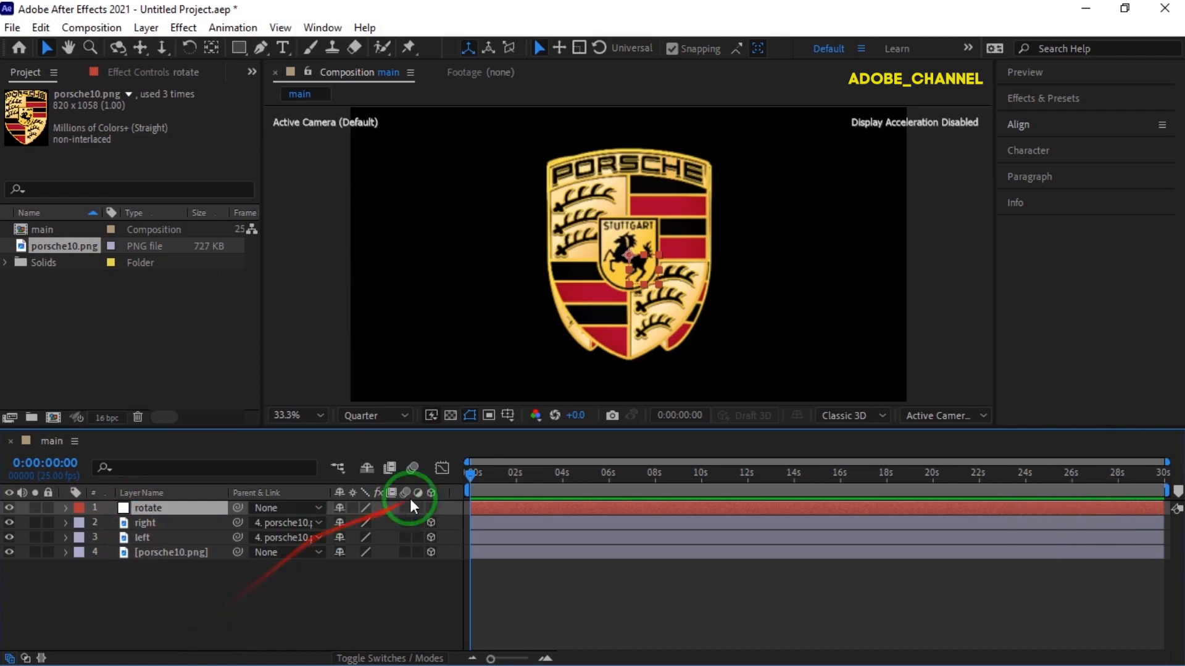
# - Make the "rotate" null a 3D layer and parent the "right", "left" and porsche10.png layers to it
pyautogui.click(431, 509)
pyautogui.click(206, 552)
pyautogui.moveTo(235, 550); pyautogui.dragTo(142, 509)
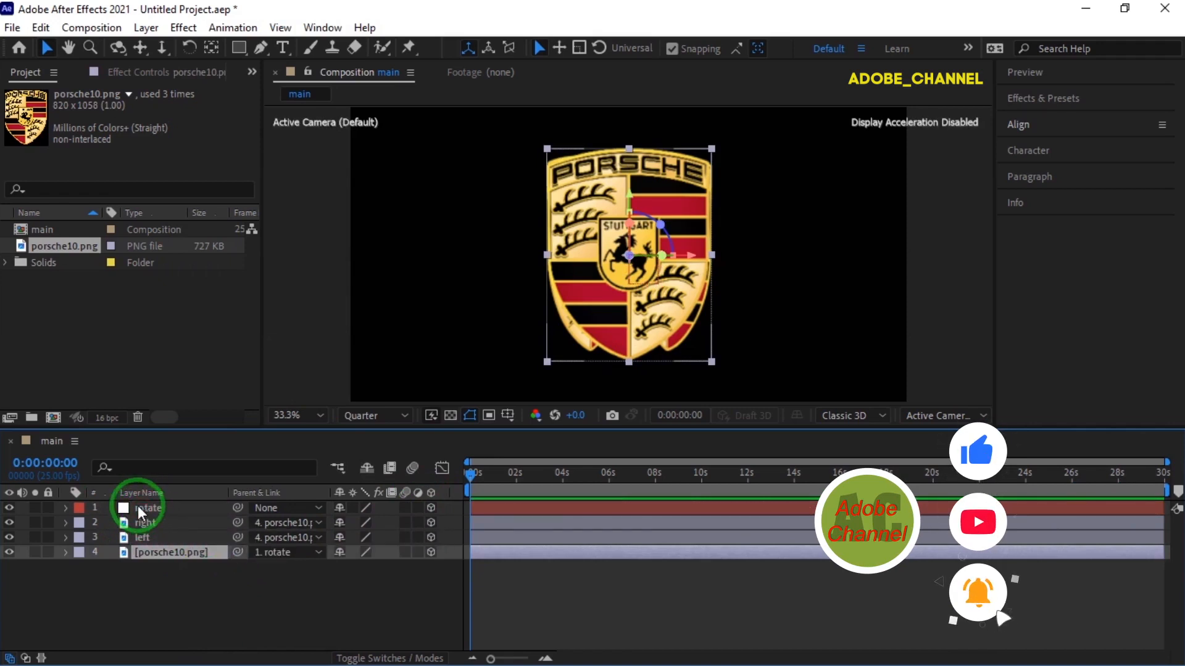
pyautogui.click(156, 563)
pyautogui.moveTo(156, 563); pyautogui.dragTo(162, 506)
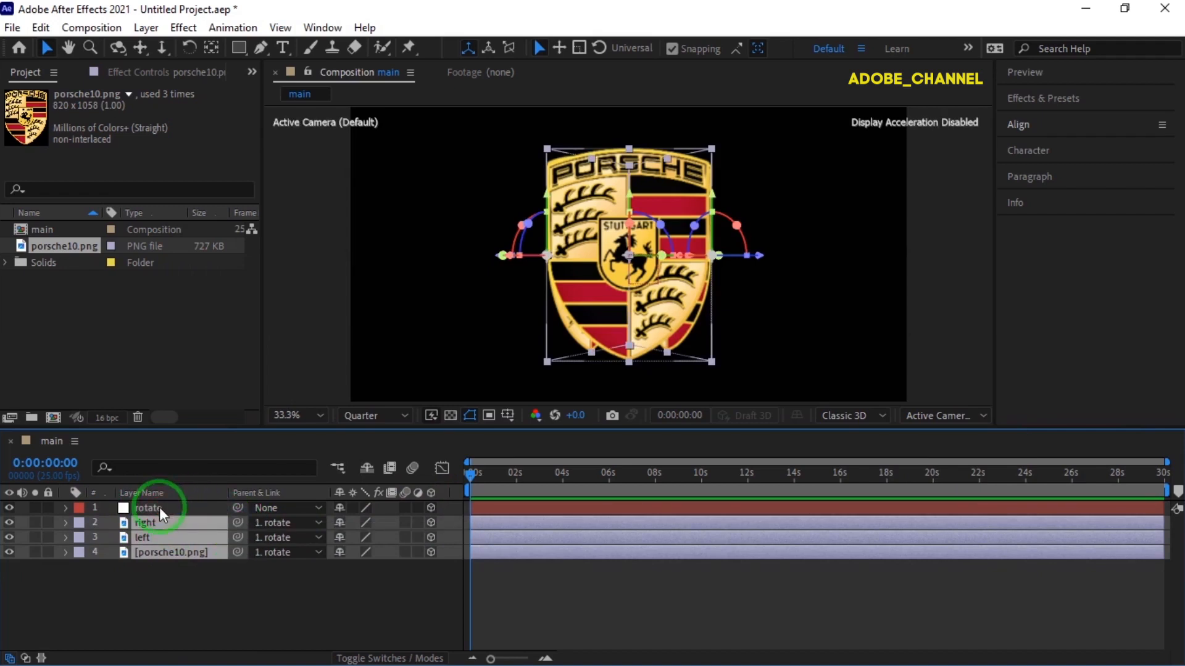
# - Reveal the "rotate" null's rotation properties, apply the expression time*-50 to its Y Rotation and collapse the layer
pyautogui.click(172, 507)
pyautogui.press('r')
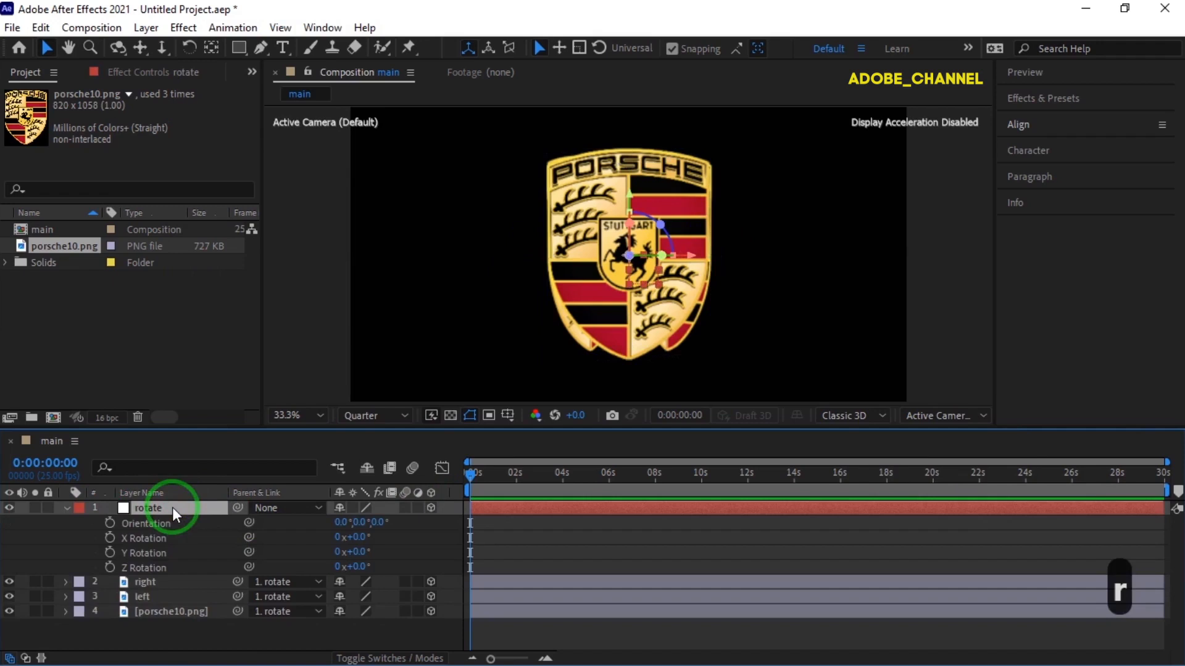
pyautogui.keyDown('alt'); pyautogui.click(110, 552); pyautogui.keyUp('alt')
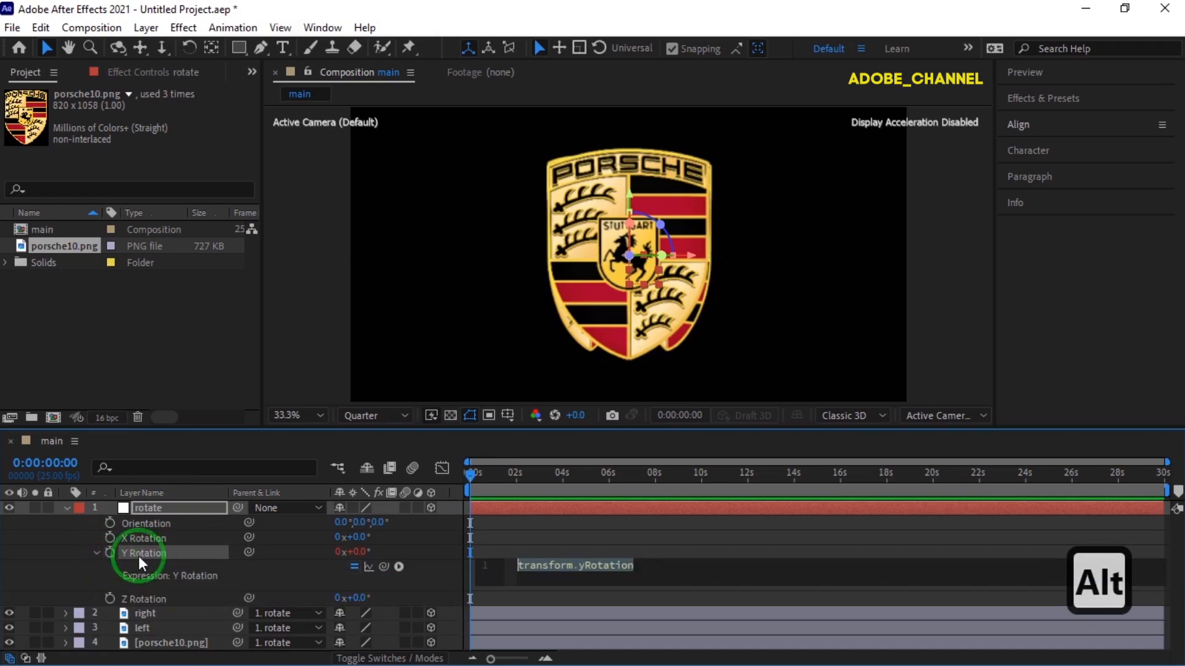
pyautogui.write('time')
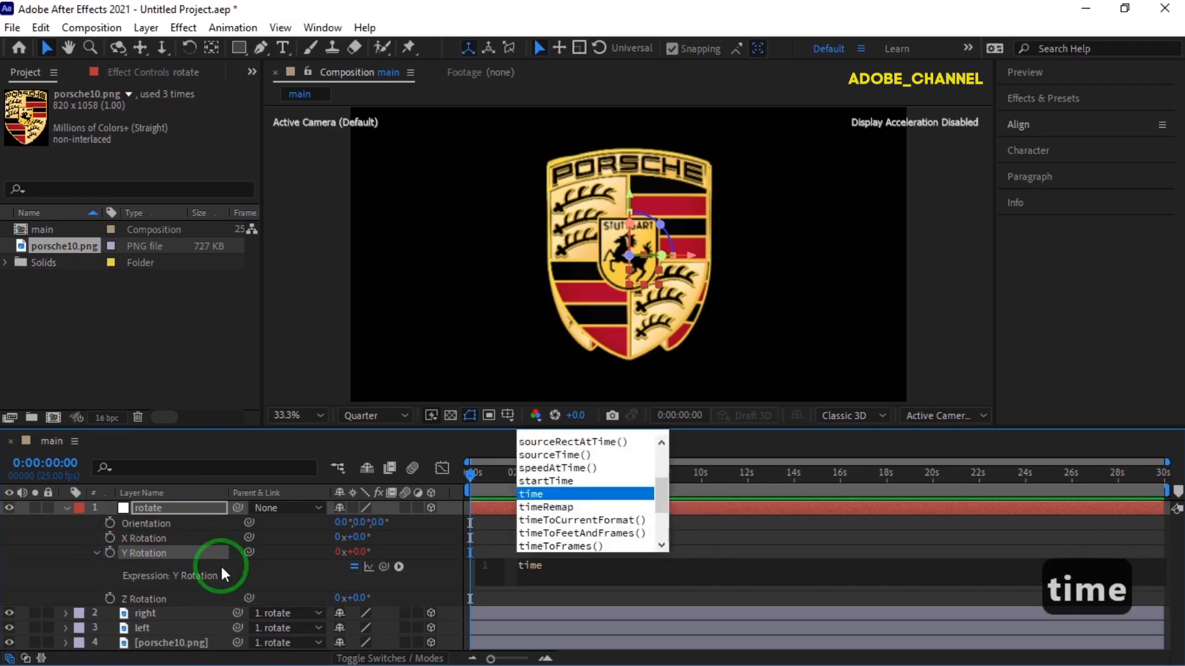
pyautogui.write('*-50')
pyautogui.press('Return')
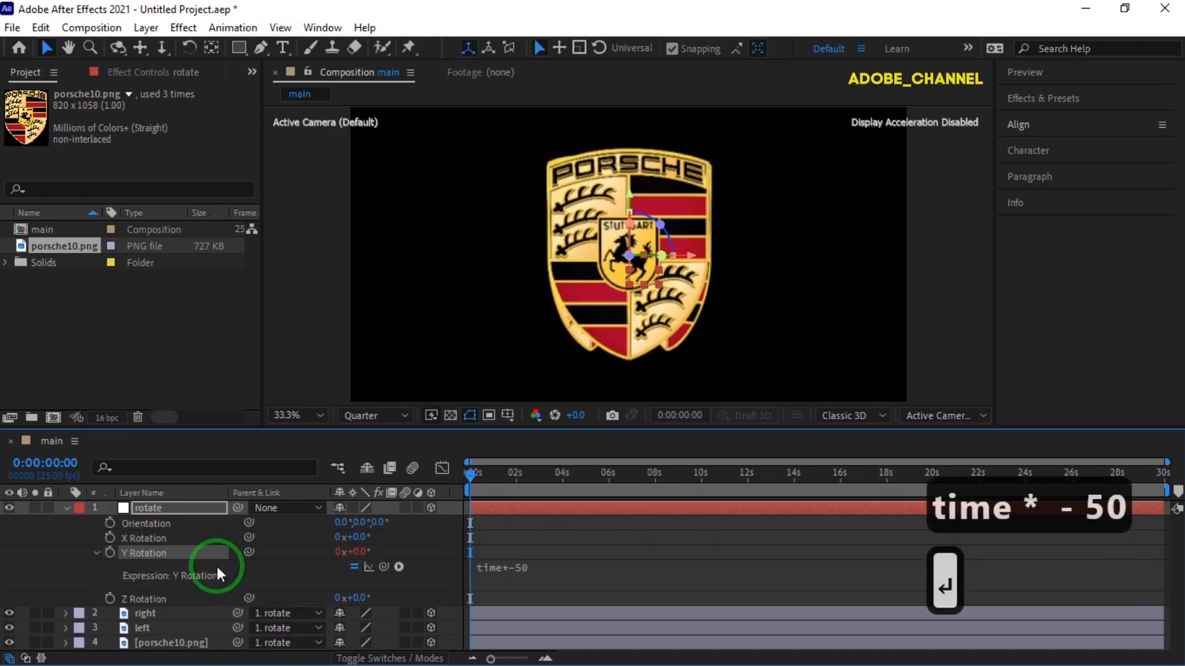
pyautogui.click(66, 507)
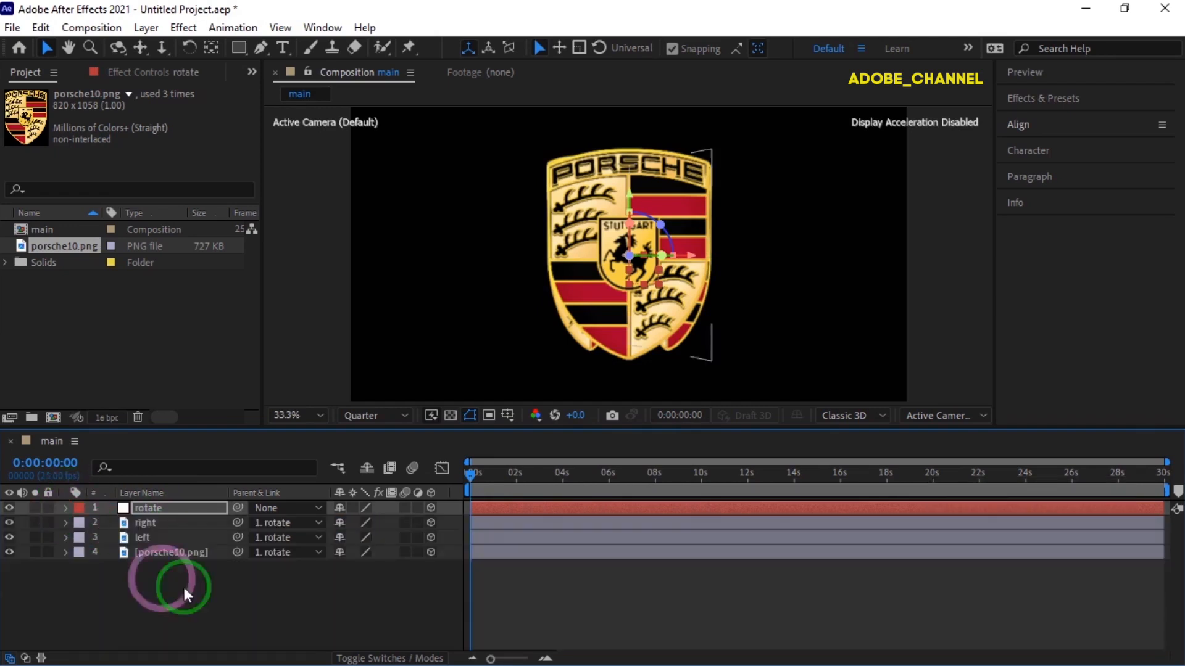
# - Add a white point light with no falloff and shadow casting off to the main composition
pyautogui.rightClick(221, 593)
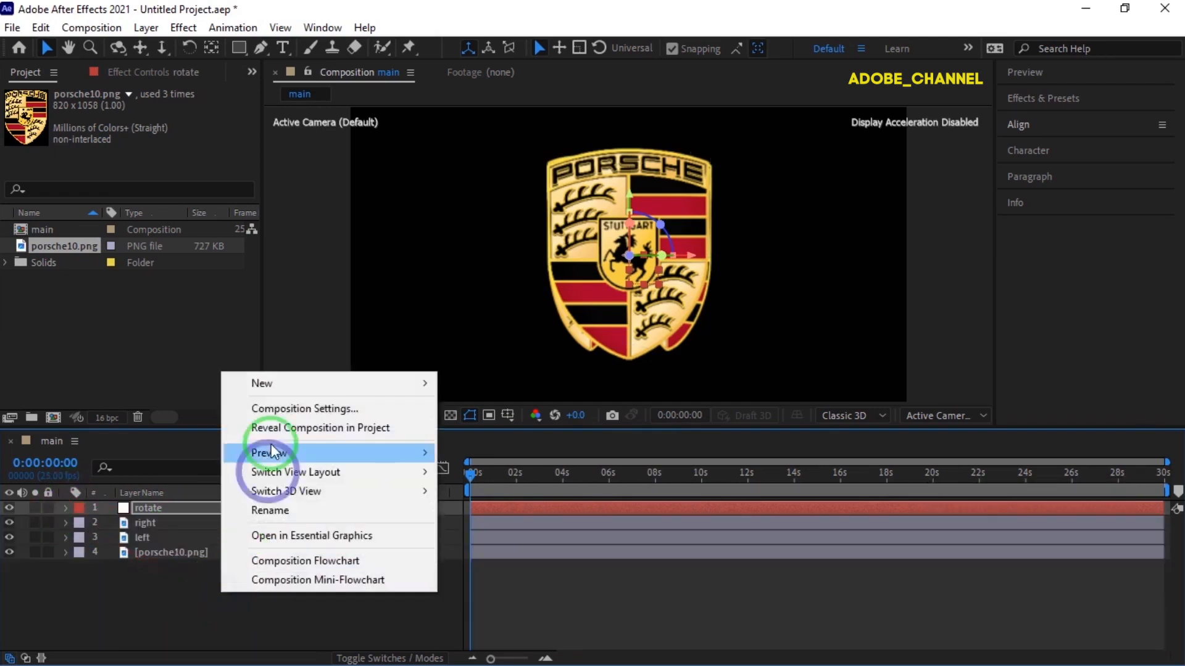
pyautogui.moveTo(296, 384)
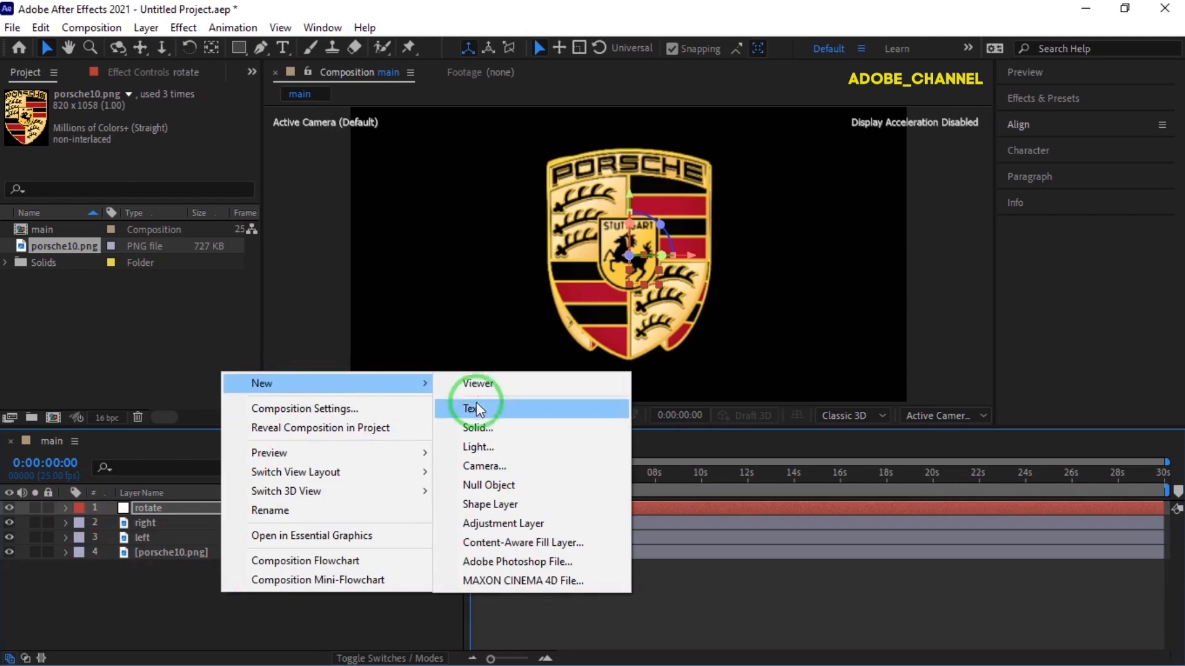
pyautogui.click(471, 447)
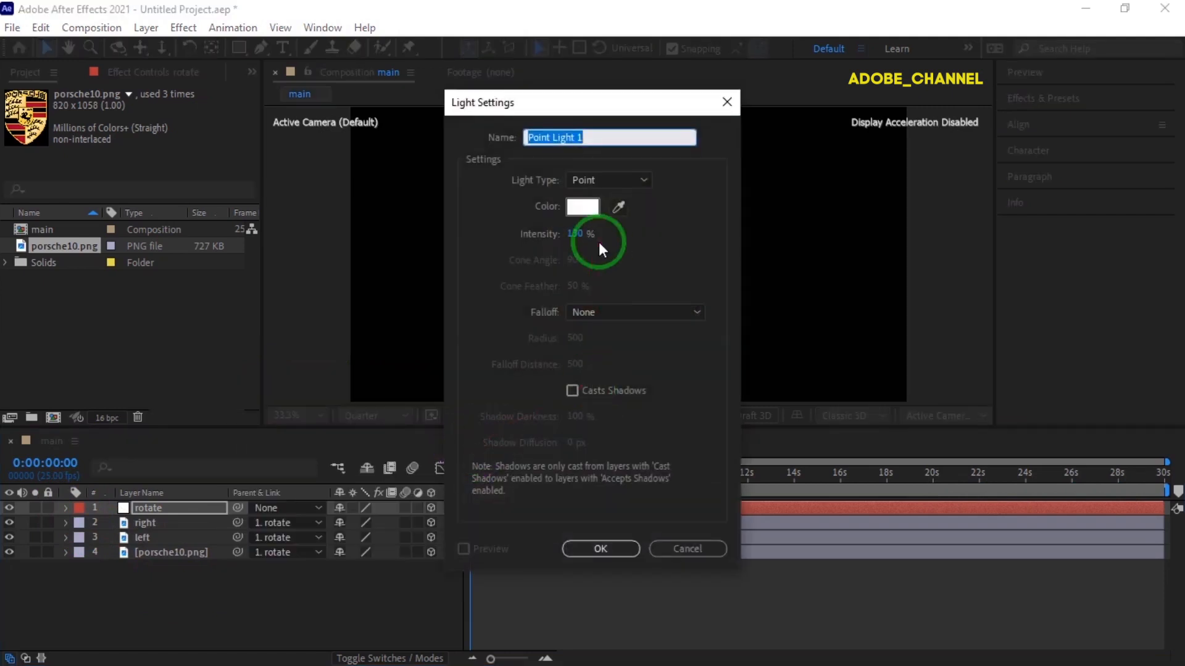
pyautogui.click(599, 550)
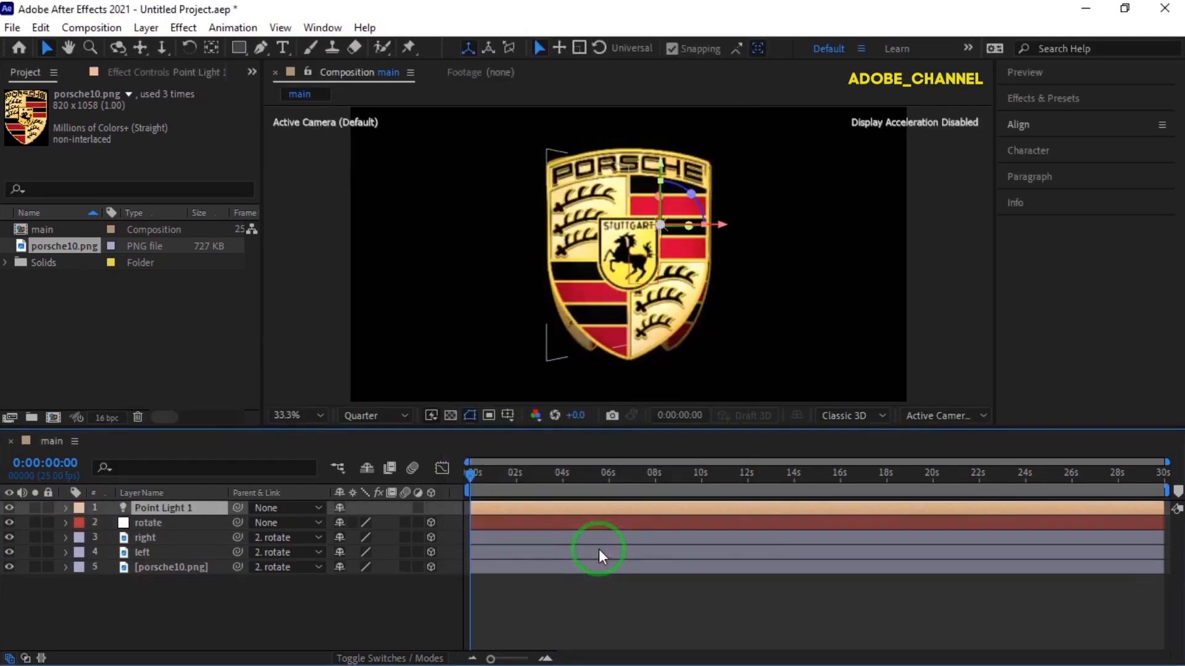
# - Nudge the point light left and down to the lower left edge of the Porsche logo
pyautogui.press('Left')
pyautogui.press('Left')
pyautogui.press('Left')
pyautogui.press('Left')
pyautogui.press('Left')
pyautogui.press('Left')
pyautogui.press('Left')
pyautogui.press('Left')
pyautogui.press('Left')
pyautogui.press('Left')
pyautogui.press('Left')
pyautogui.press('Left')
pyautogui.press('Left')
pyautogui.press('Left')
pyautogui.press('Left')
pyautogui.press('Left')
pyautogui.press('Left')
pyautogui.press('Left')
pyautogui.press('Left')
pyautogui.press('Left')
pyautogui.press('Left')
pyautogui.press('Left')
pyautogui.press('Left')
pyautogui.press('Left')
pyautogui.press('Left')
pyautogui.press('Left')
pyautogui.press('Left')
pyautogui.press('Left')
pyautogui.press('Left')
pyautogui.press('Left')
pyautogui.press('Left')
pyautogui.press('Left')
pyautogui.press('Left')
pyautogui.press('Left')
pyautogui.press('Left')
pyautogui.press('Left')
pyautogui.press('Left')
pyautogui.press('Left')
pyautogui.press('Left')
pyautogui.press('Left')
pyautogui.press('Left')
pyautogui.press('Left')
pyautogui.press('Left')
pyautogui.press('Left')
pyautogui.press('Left')
pyautogui.press('Left')
pyautogui.press('Left')
pyautogui.press('Left')
pyautogui.press('Left')
pyautogui.press('Left')
pyautogui.press('Left')
pyautogui.press('Left')
pyautogui.press('Left')
pyautogui.press('Left')
pyautogui.press('Left')
pyautogui.press('Left')
pyautogui.press('Left')
pyautogui.press('Left')
pyautogui.press('Left')
pyautogui.press('Left')
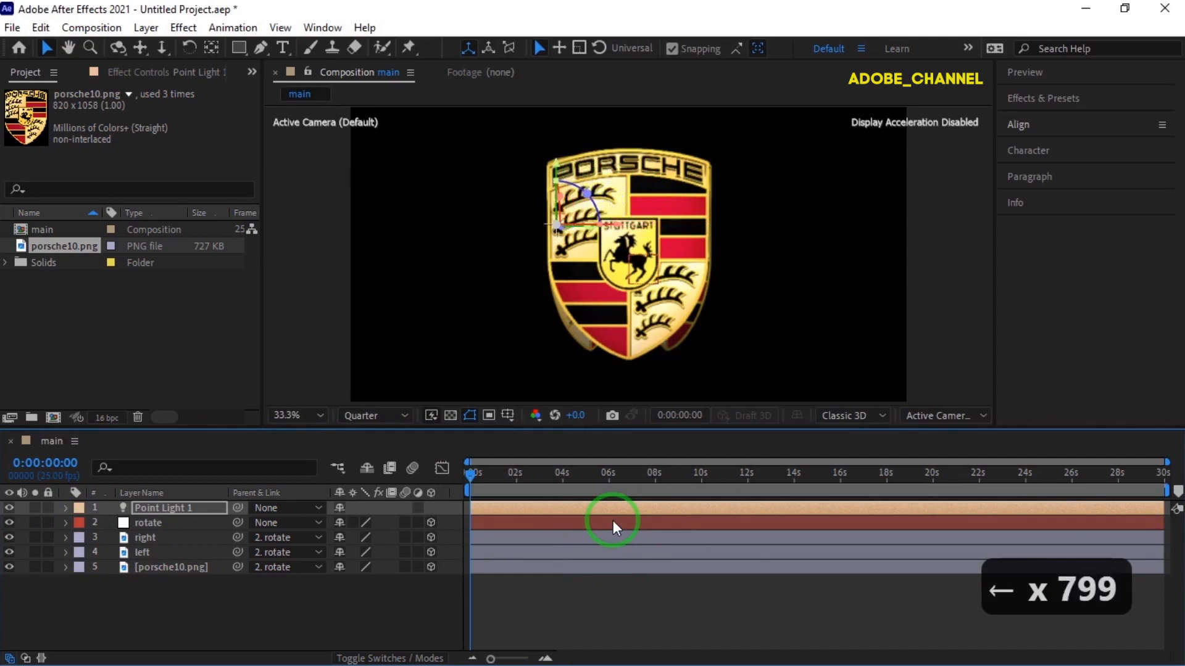
pyautogui.press('Down')
pyautogui.press('Down')
pyautogui.press('Down')
pyautogui.press('Down')
pyautogui.press('Down')
pyautogui.press('Down')
pyautogui.press('Down')
pyautogui.press('Down')
pyautogui.press('Down')
pyautogui.press('Down')
pyautogui.press('Down')
pyautogui.press('Down')
pyautogui.press('Down')
pyautogui.press('Down')
pyautogui.press('Down')
pyautogui.press('Down')
pyautogui.press('Down')
pyautogui.press('Down')
pyautogui.press('Down')
pyautogui.press('Down')
pyautogui.press('Down')
pyautogui.press('Down')
pyautogui.press('Down')
pyautogui.press('Down')
pyautogui.press('Down')
pyautogui.press('Down')
pyautogui.press('Down')
pyautogui.press('Down')
pyautogui.press('Down')
pyautogui.press('Down')
pyautogui.press('Down')
pyautogui.press('Down')
pyautogui.press('Down')
pyautogui.press('Down')
pyautogui.press('Down')
pyautogui.press('Down')
pyautogui.press('Down')
pyautogui.press('Down')
pyautogui.press('Down')
pyautogui.press('Down')
pyautogui.press('Down')
pyautogui.press('Down')
pyautogui.press('Down')
pyautogui.press('Down')
pyautogui.press('Down')
pyautogui.press('Down')
pyautogui.press('Down')
pyautogui.press('Down')
pyautogui.press('Down')
pyautogui.press('Down')
pyautogui.press('Down')
pyautogui.press('Down')
pyautogui.press('Down')
pyautogui.press('Down')
pyautogui.press('Down')
pyautogui.press('Down')
pyautogui.press('Down')
pyautogui.press('Down')
pyautogui.press('Down')
pyautogui.press('Down')
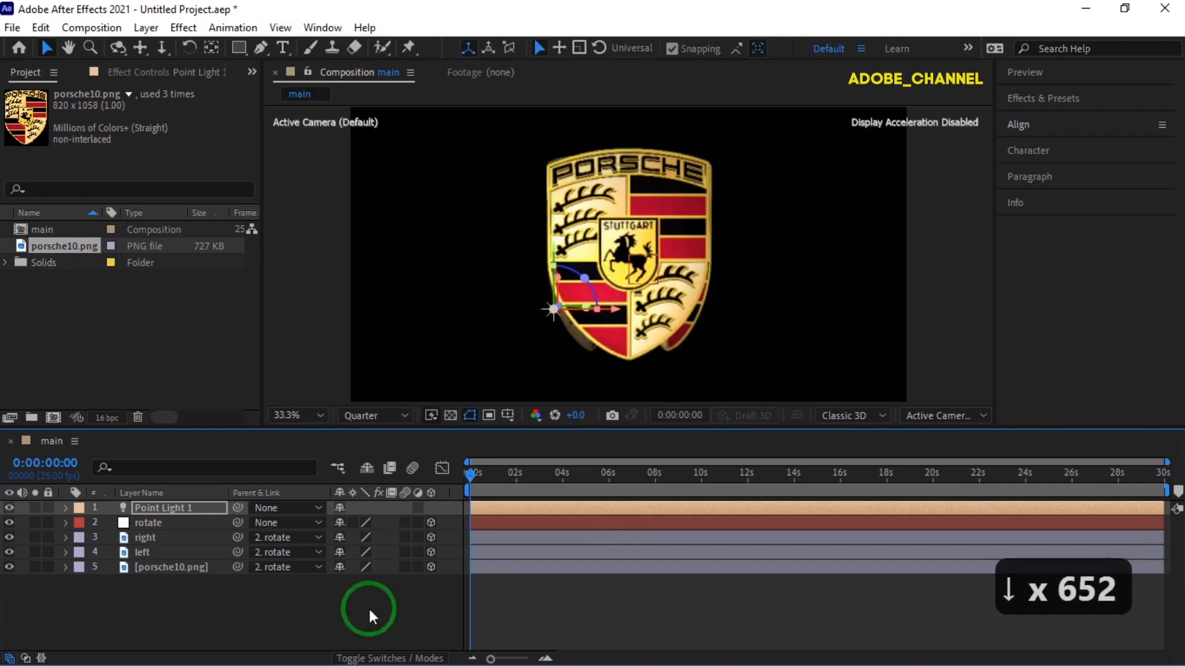
# - Add a Two-Node Camera with the Custom preset and a 49.45 mm focal length to the main composition
pyautogui.rightClick(310, 605)
pyautogui.moveTo(389, 397)
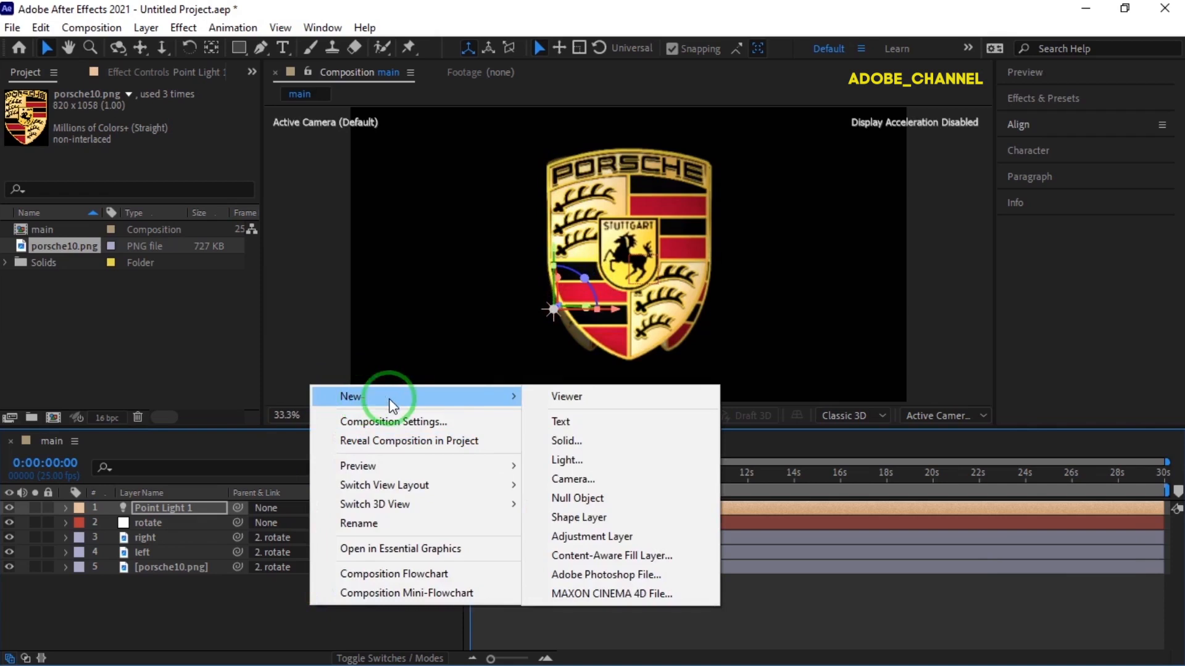
pyautogui.click(594, 479)
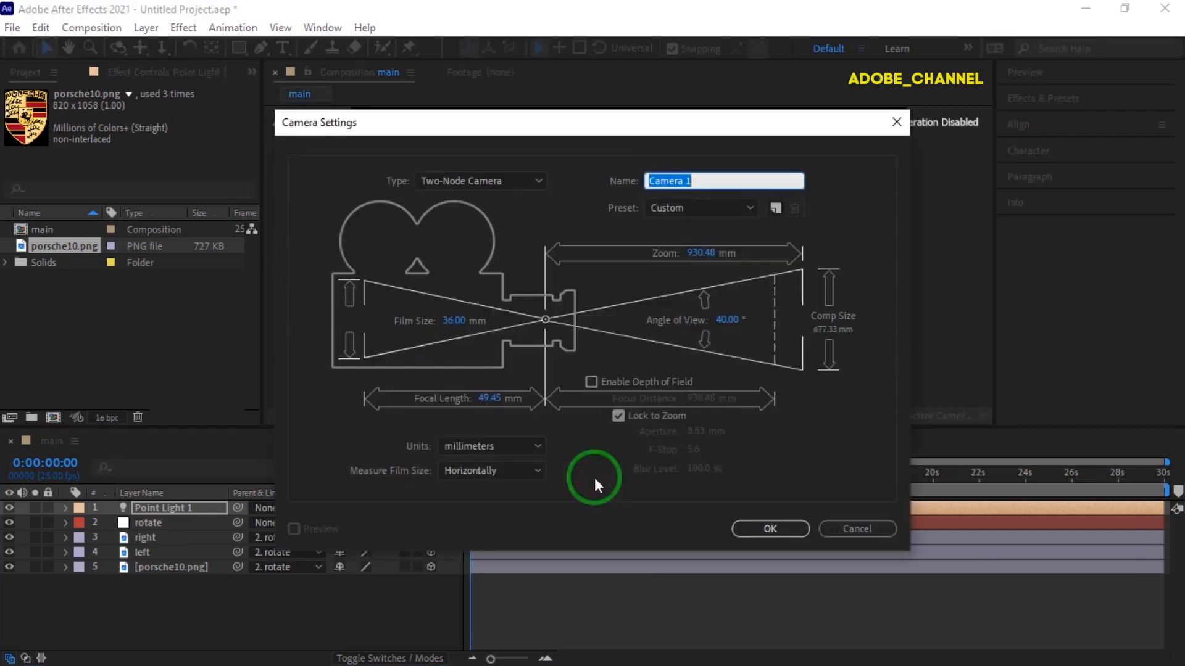
pyautogui.click(765, 531)
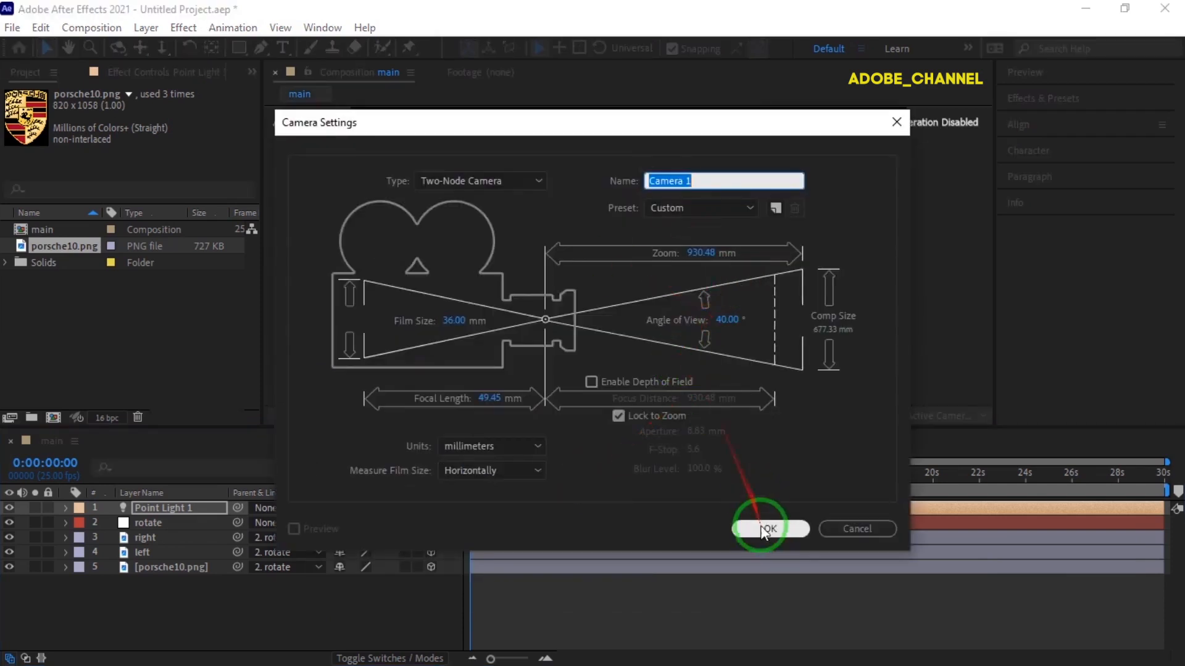
# - Expand the camera layer's Camera Options and turn on Depth of Field
pyautogui.click(158, 512)
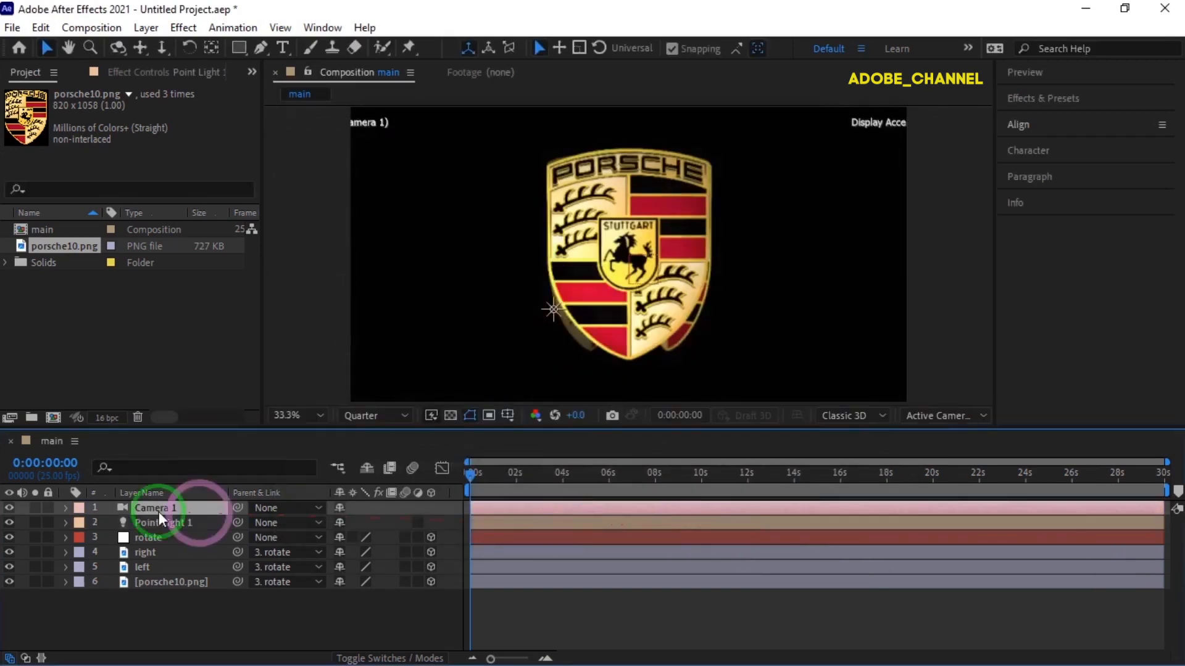
pyautogui.click(66, 507)
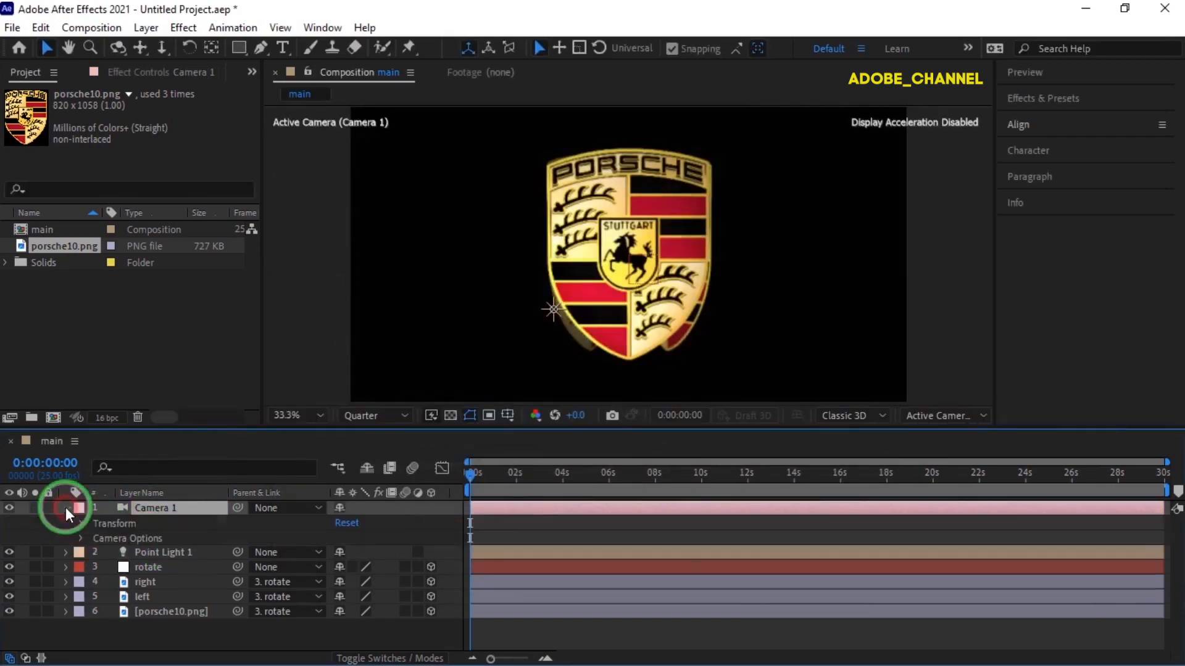
pyautogui.click(80, 538)
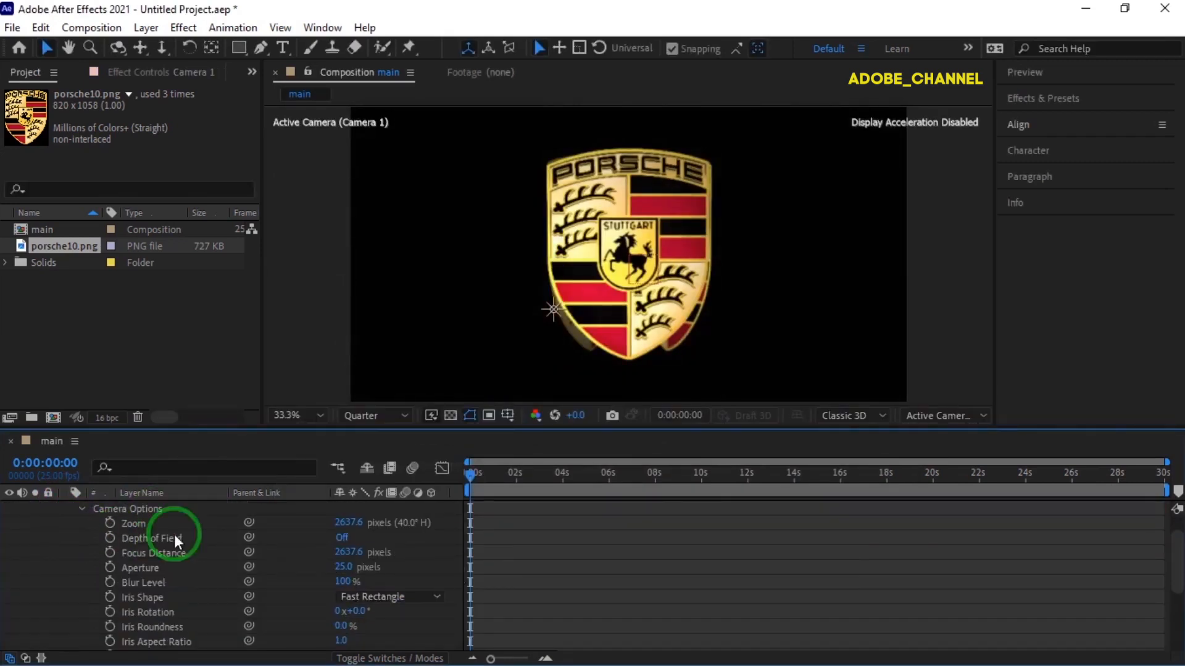
pyautogui.click(346, 539)
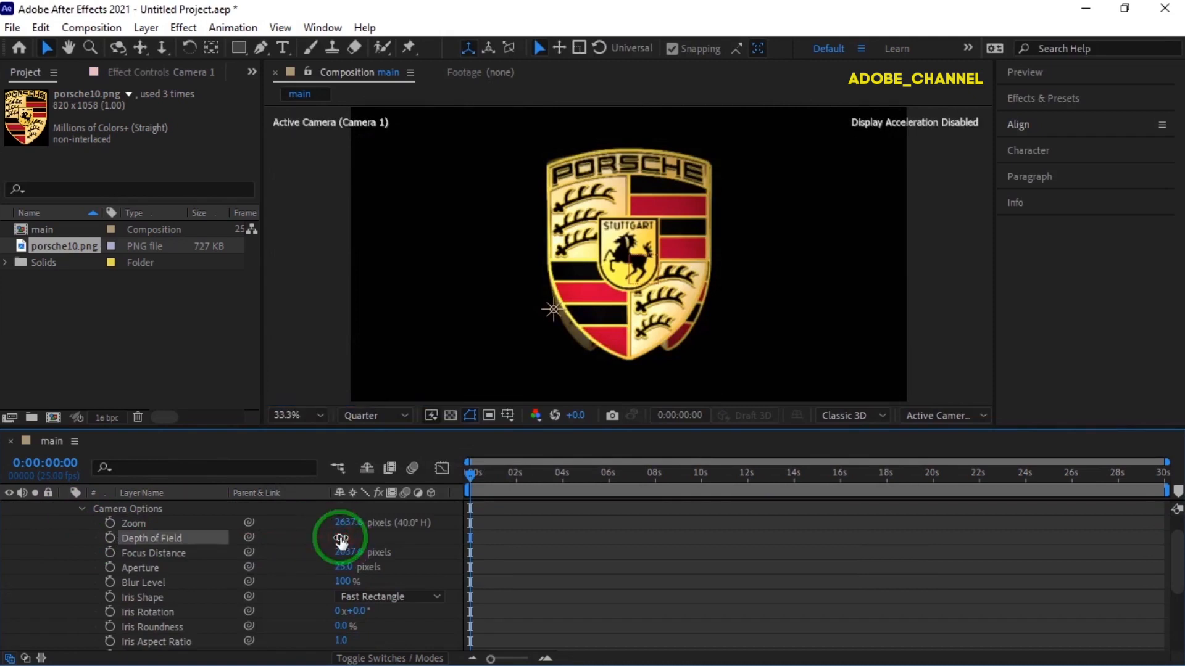
# - Set the camera's Aperture to 48 pixels and its Blur Level to 200%, and collapse the camera layer
pyautogui.click(343, 568)
pyautogui.write('48')
pyautogui.press('Return')
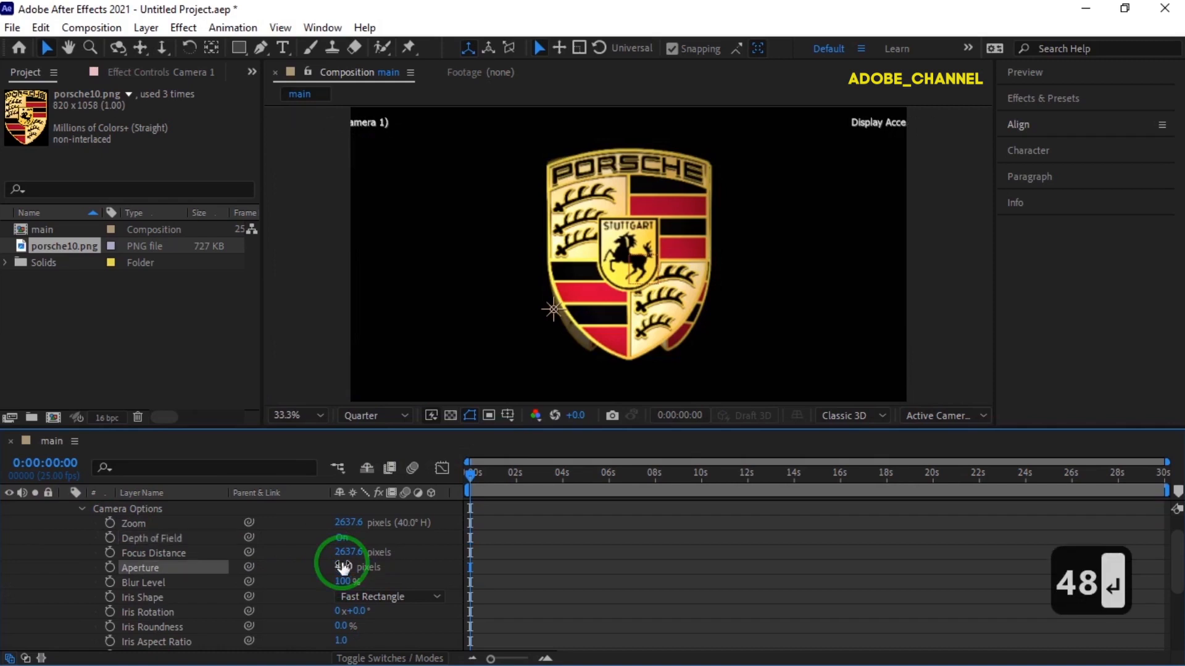
pyautogui.click(341, 582)
pyautogui.write('200')
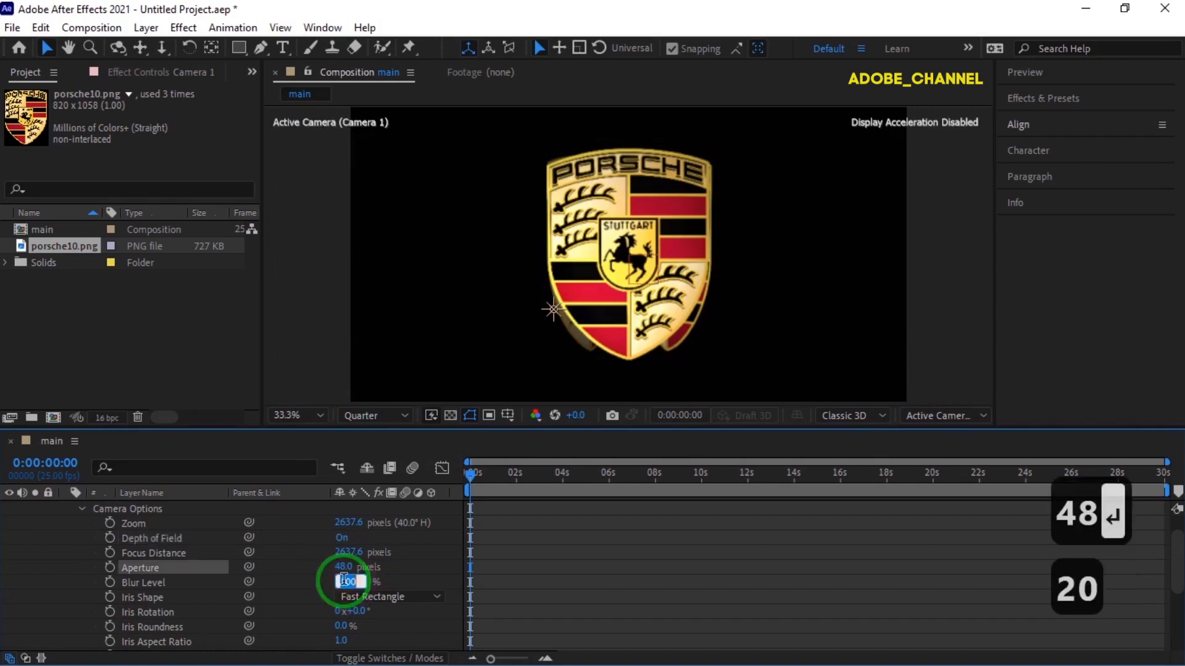
pyautogui.press('Return')
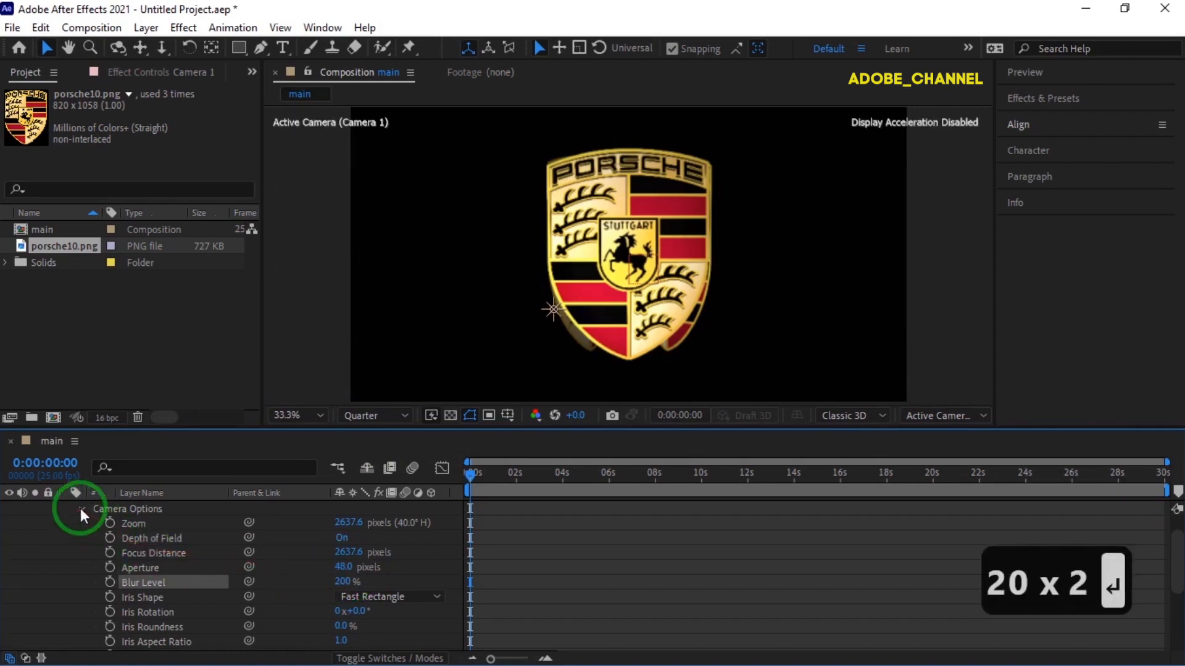
pyautogui.click(82, 509)
pyautogui.click(66, 507)
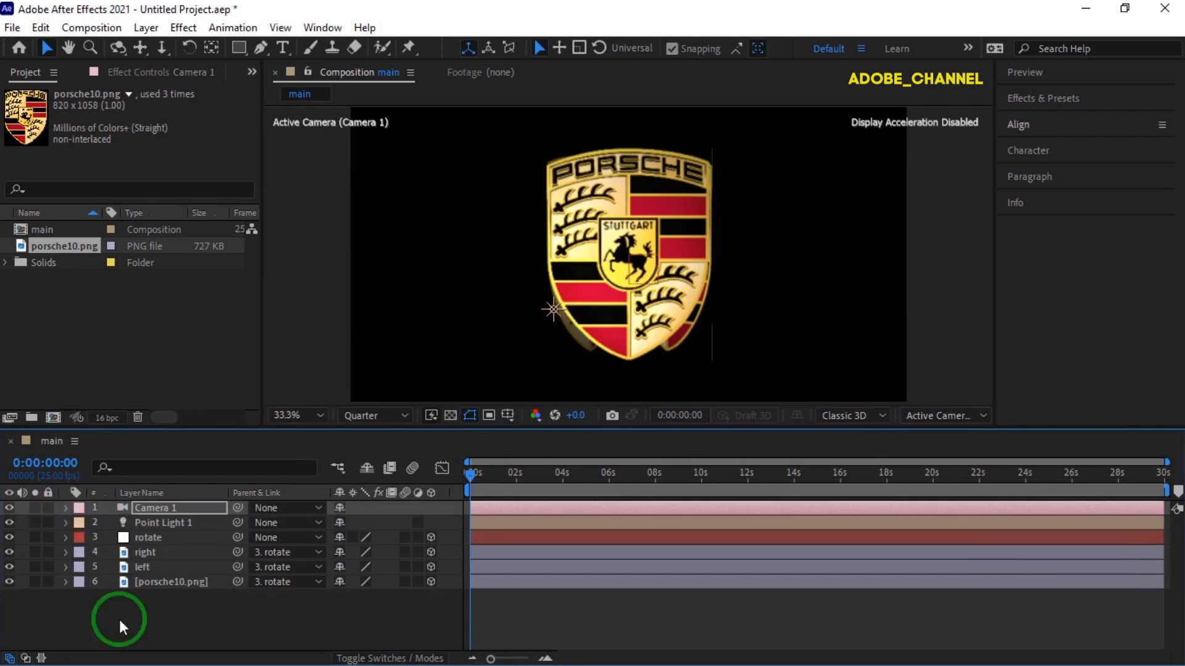
# - Pre-compose the rotate null together with the right, left and porsche10.png layers
pyautogui.moveTo(147, 631); pyautogui.dragTo(168, 541)
pyautogui.rightClick(168, 556)
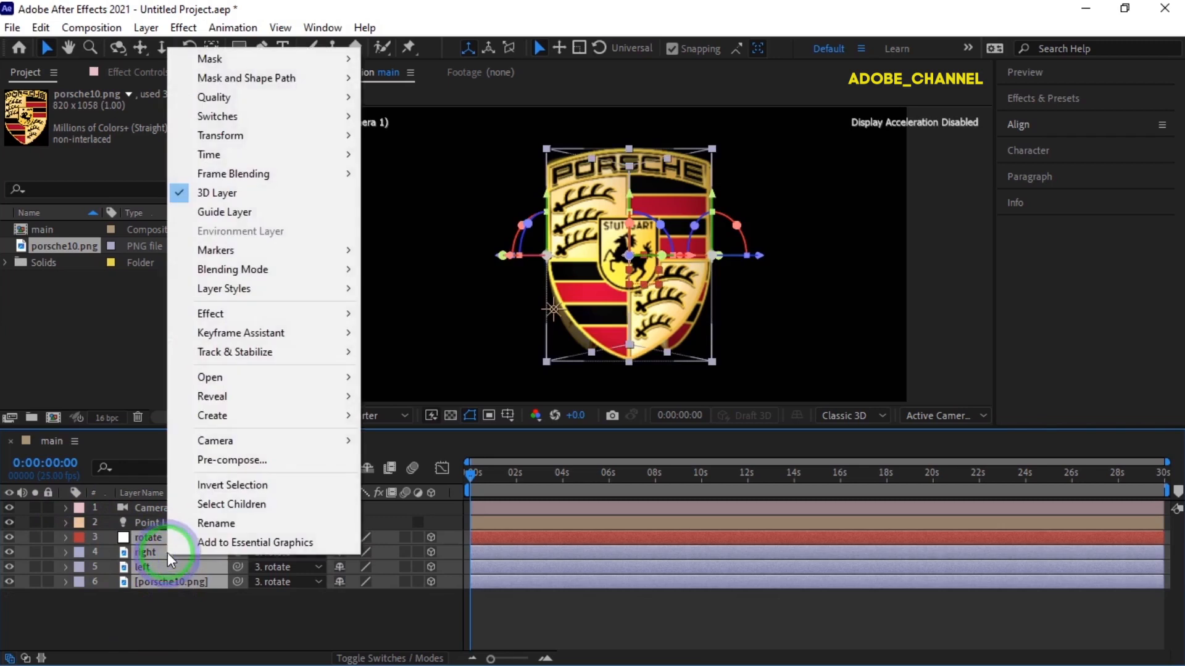
pyautogui.click(207, 464)
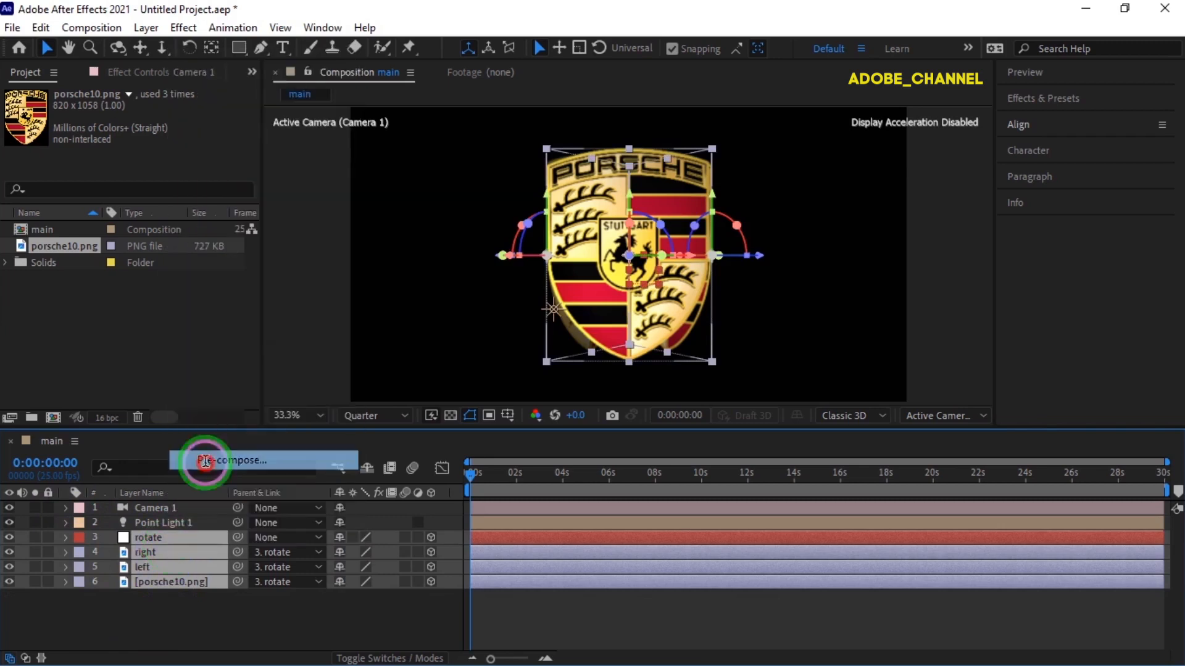
pyautogui.click(633, 452)
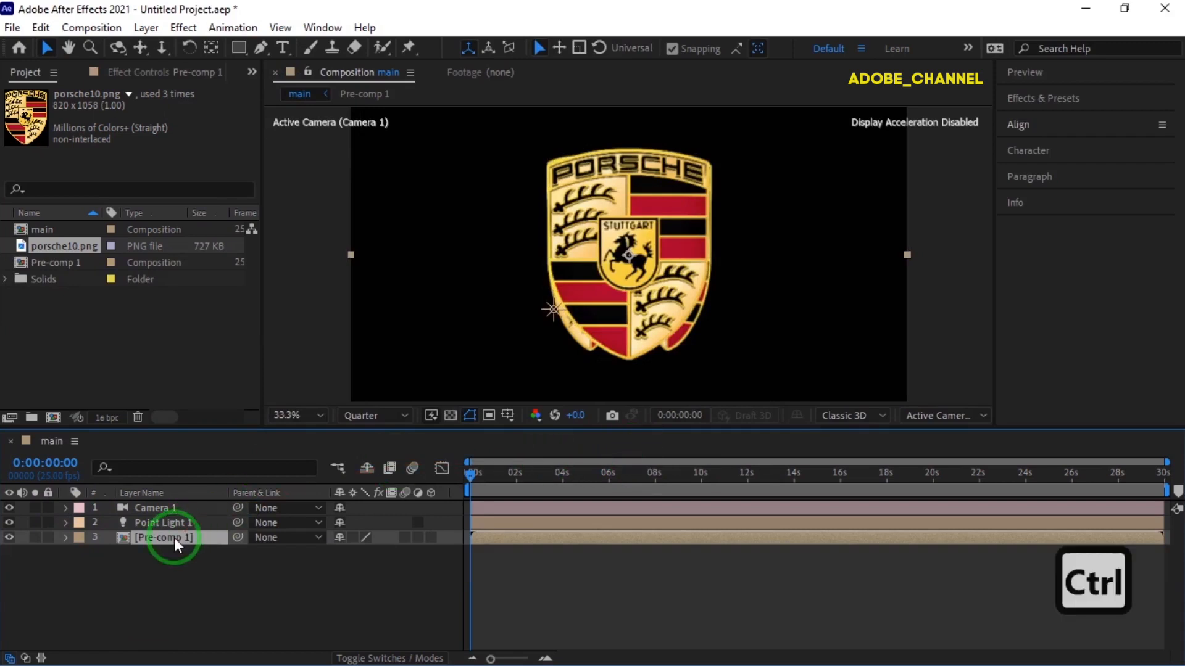
# - Duplicate the pre-comp layer and flip the lower copy vertically with a Y scale of -100%, leaving its X scale unlinked
pyautogui.hotkey('ctrl', 'd')
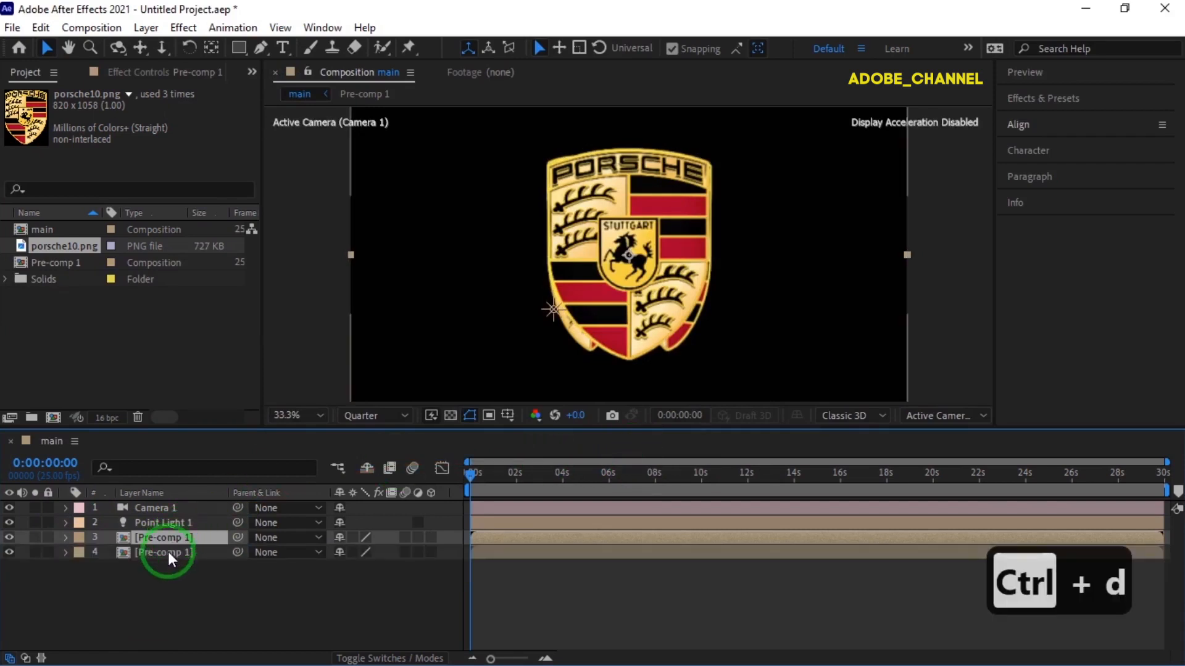
pyautogui.click(168, 552)
pyautogui.press('p')
pyautogui.hotkey('shift', 's')
pyautogui.hotkey('shift', 't')
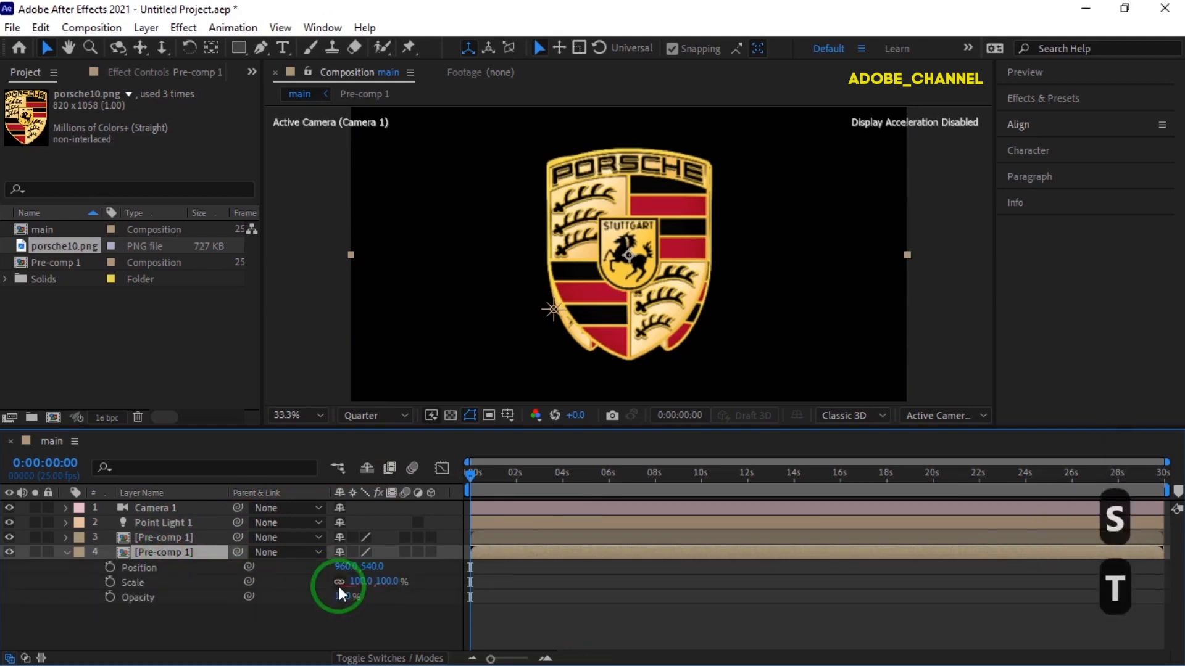
pyautogui.click(386, 581)
pyautogui.write('-100')
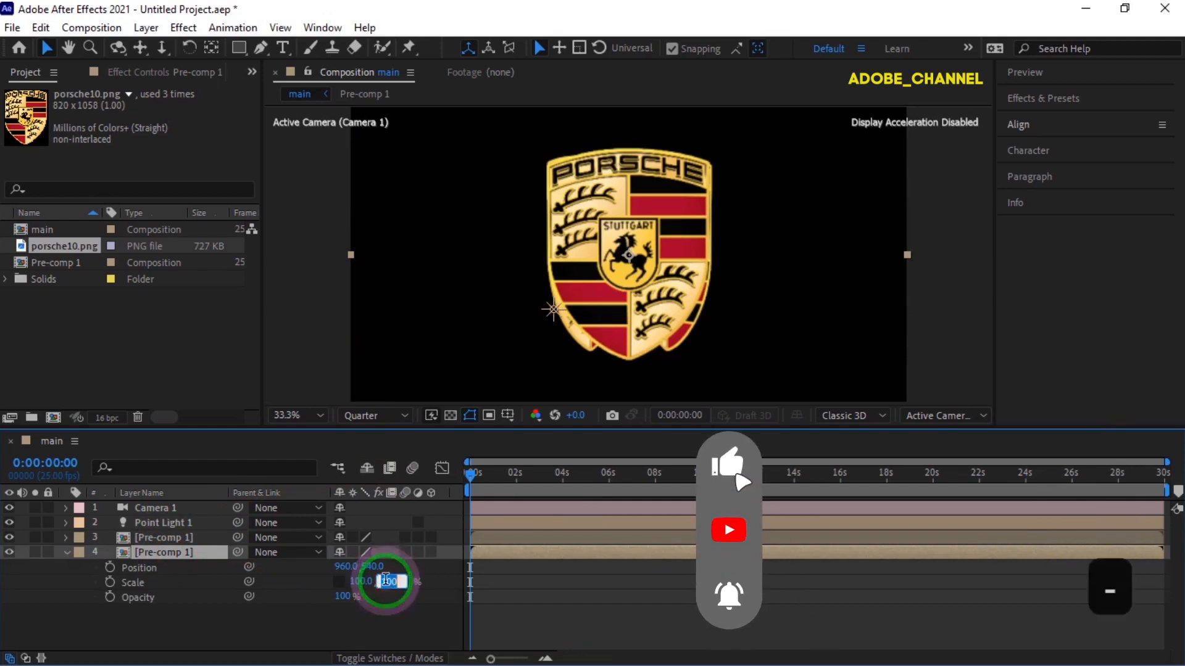
pyautogui.press('Return')
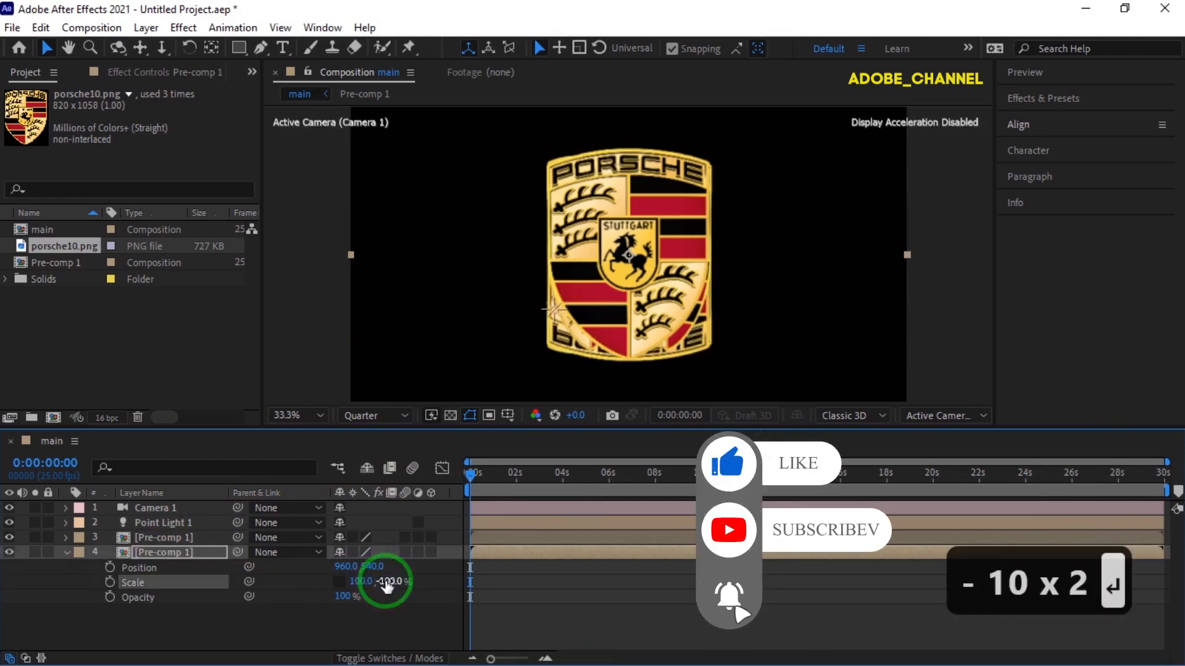
# - Move the flipped pre-comp copy down to Y position 1275 as a reflection and set its opacity to 35%
pyautogui.click(374, 566)
pyautogui.moveTo(381, 571); pyautogui.dragTo(978, 599)
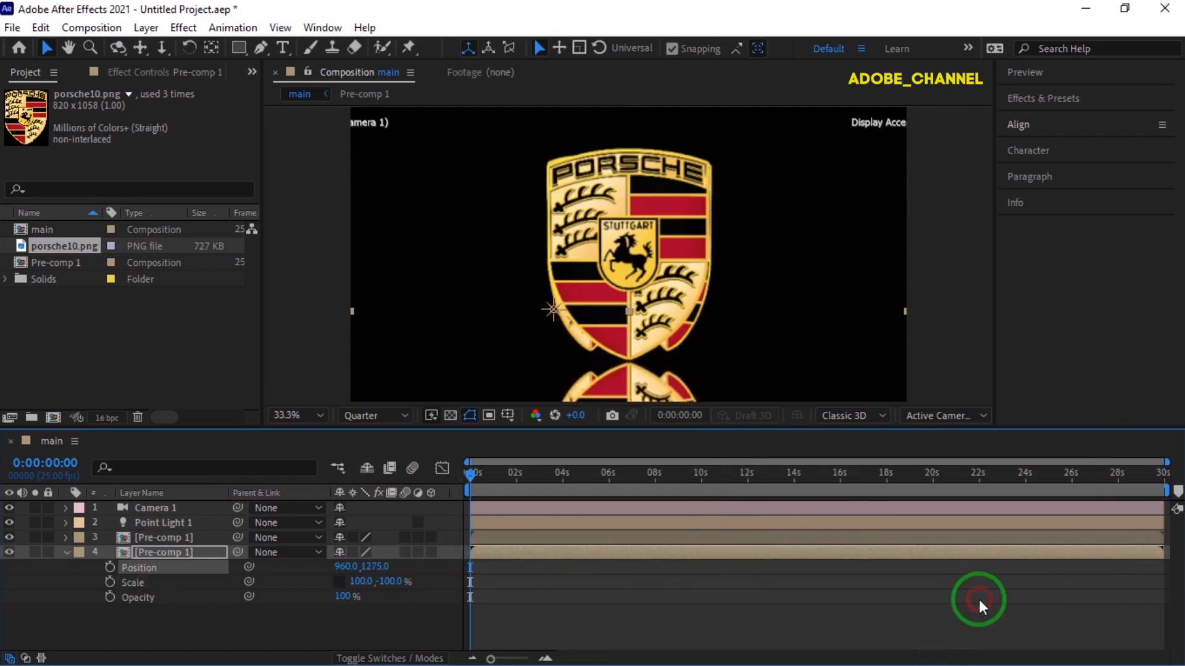
pyautogui.click(343, 597)
pyautogui.write('35')
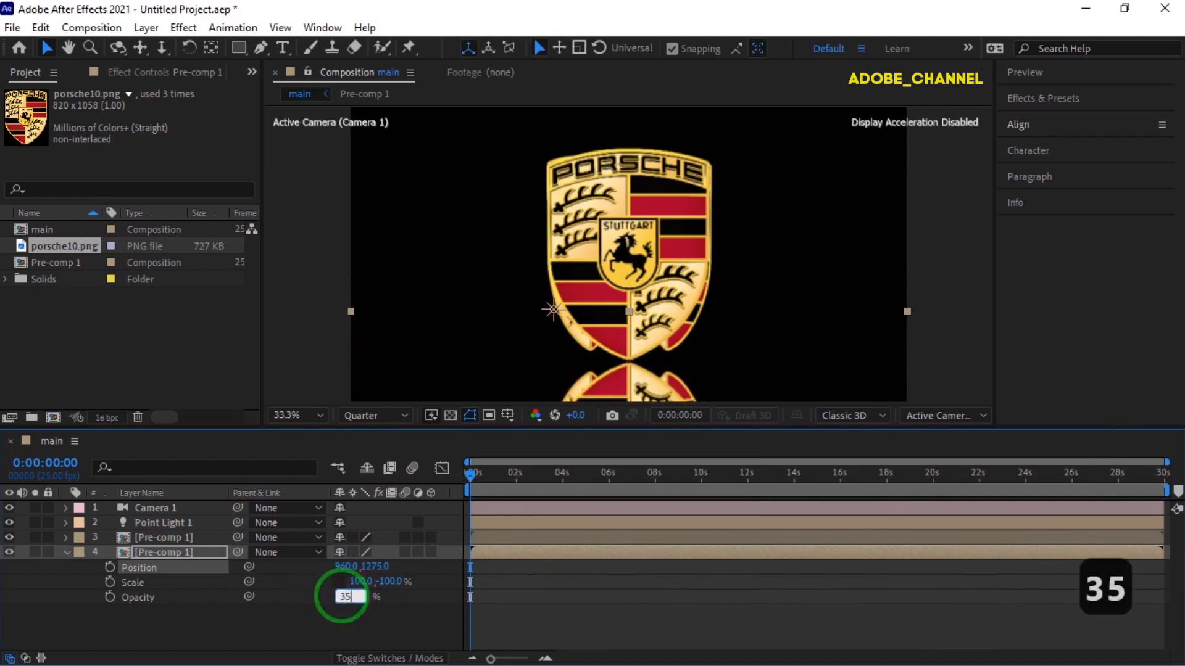
pyautogui.press('Return')
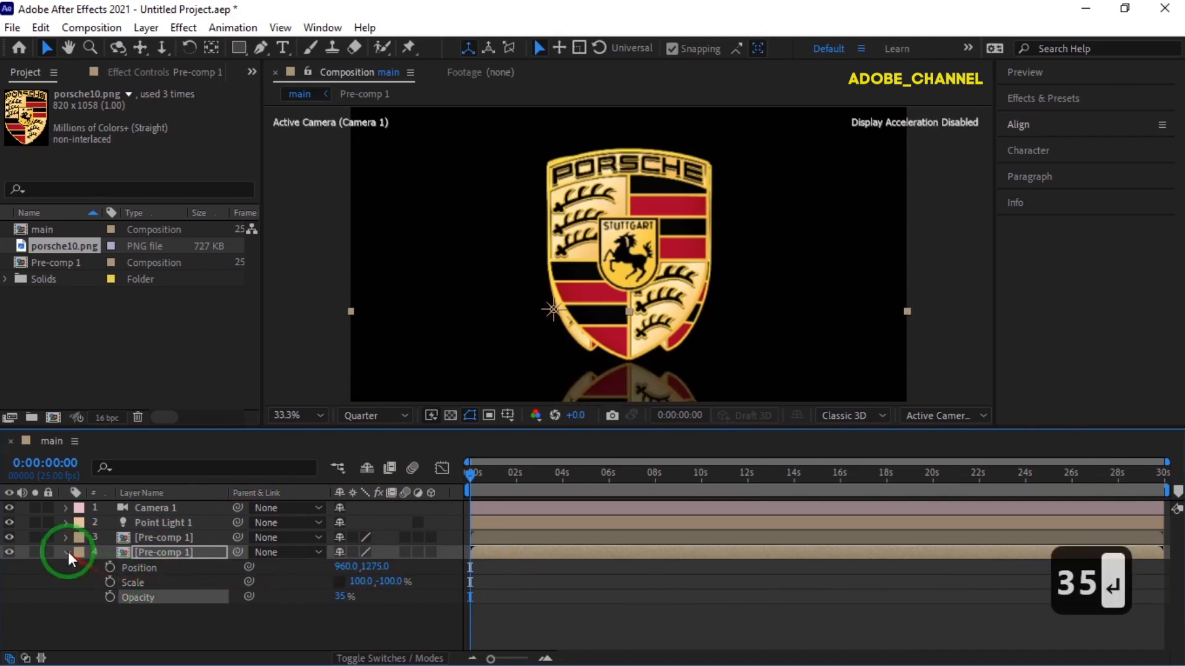
pyautogui.click(68, 553)
# - Add a black 1920 x 1080 solid named bg and place it beneath all other layers
pyautogui.rightClick(198, 602)
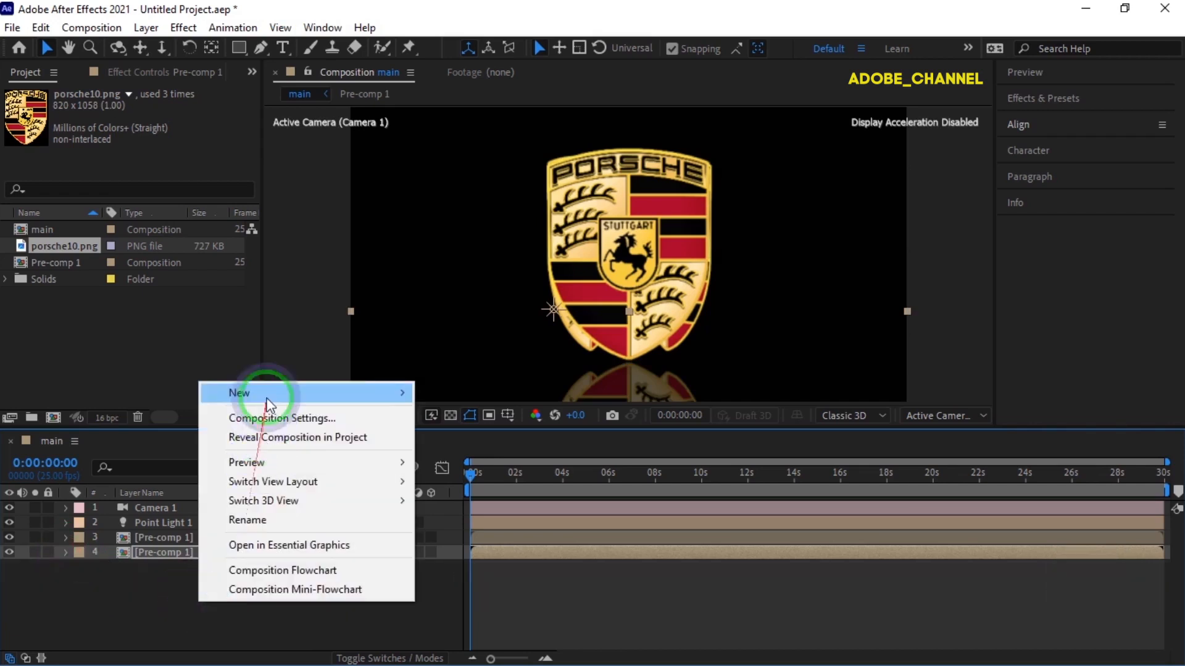
pyautogui.moveTo(269, 398)
pyautogui.click(442, 431)
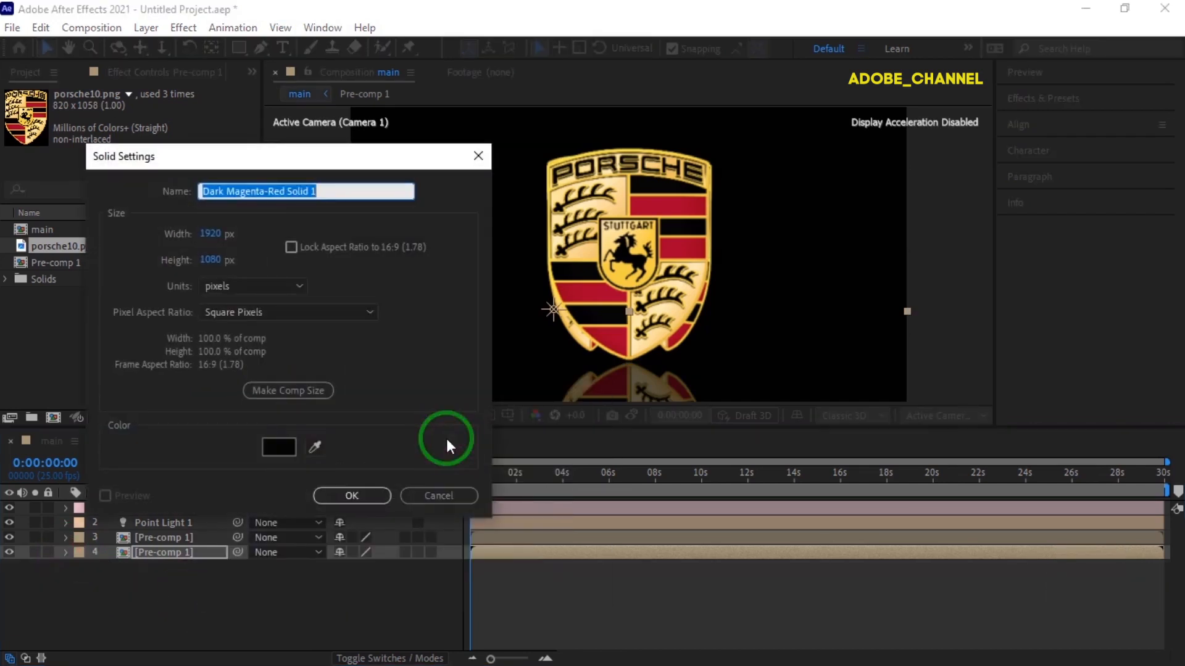
pyautogui.write('bg')
pyautogui.press('Return')
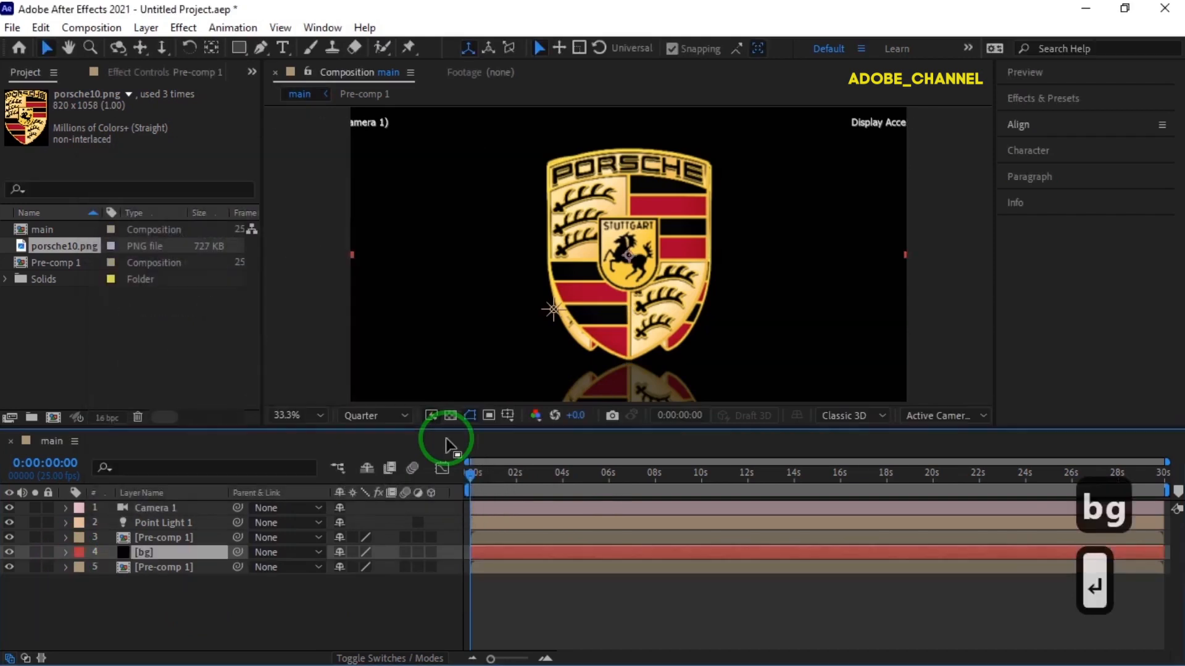
pyautogui.moveTo(186, 550); pyautogui.dragTo(188, 574)
# - Find the Gradient Ramp effect by searching for "ramp" and apply it to the bg solid
pyautogui.click(1064, 102)
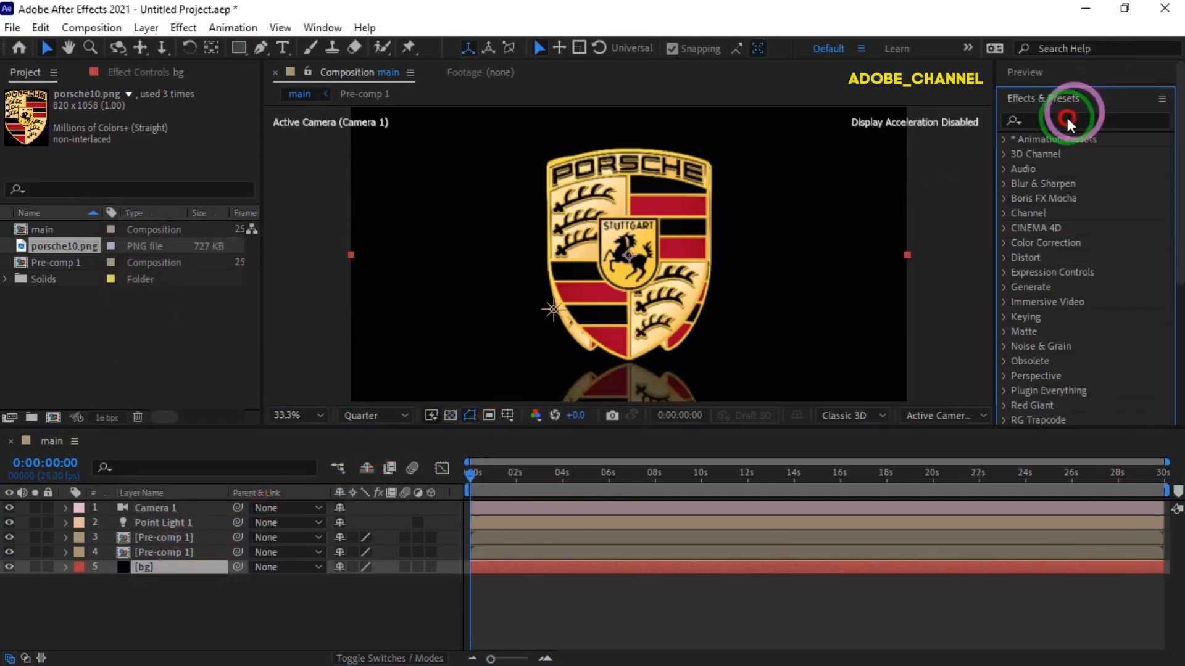
pyautogui.click(1054, 122)
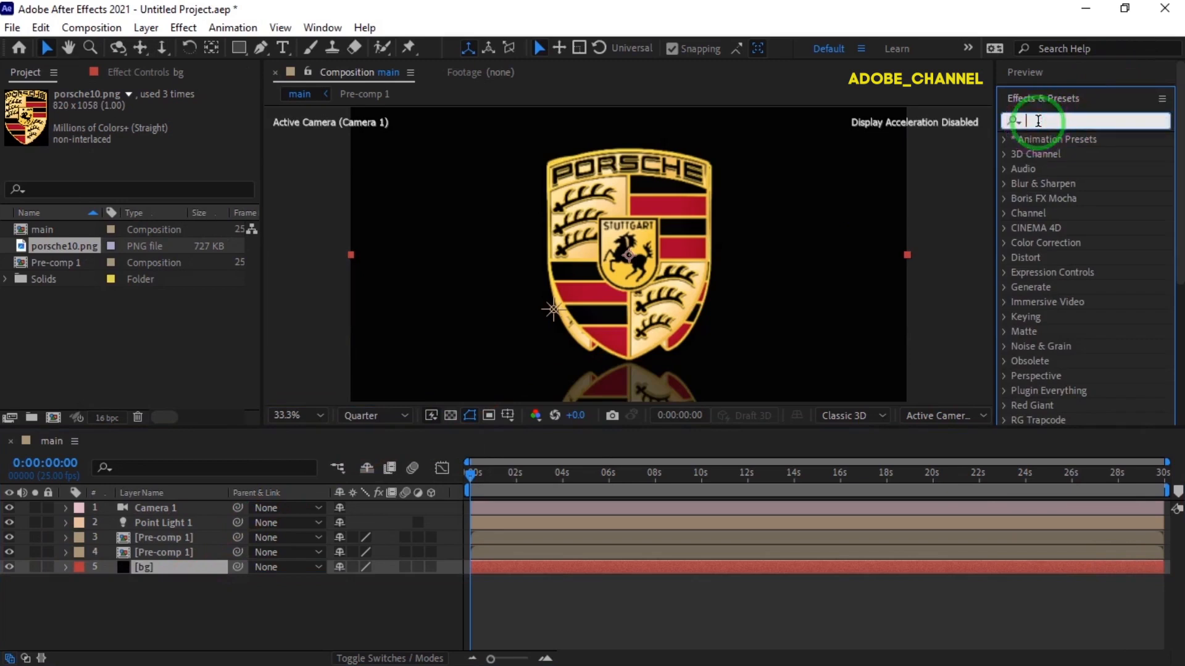
pyautogui.write('ramp')
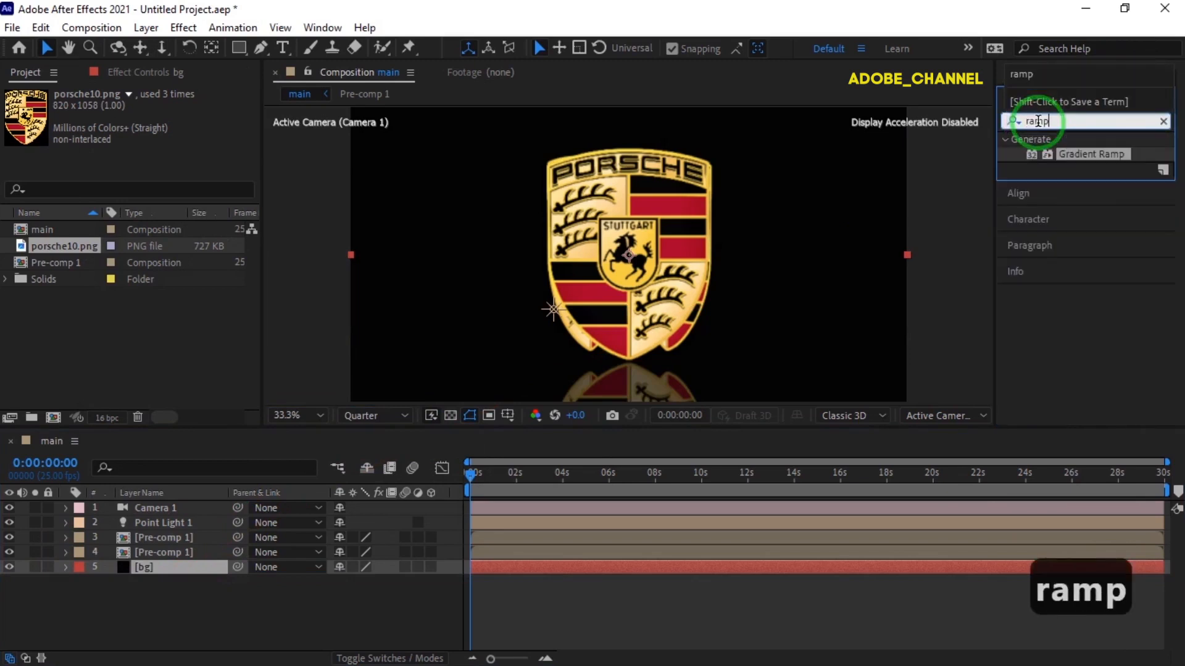
pyautogui.doubleClick(1097, 154)
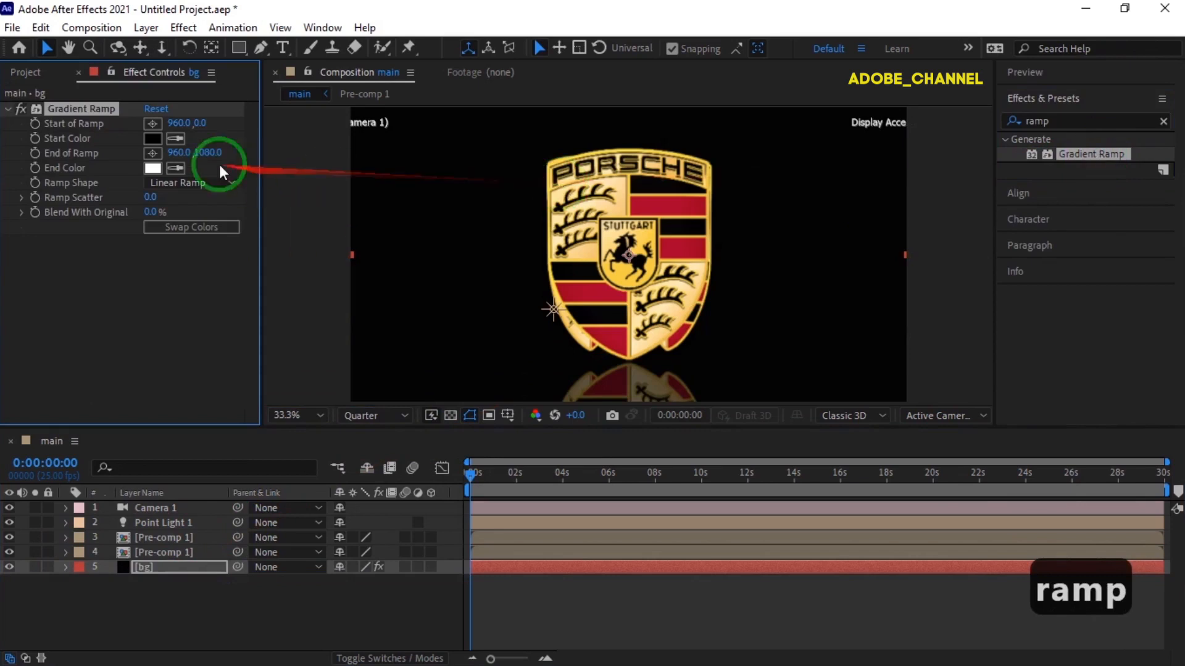
# - Set the Gradient Ramp's End Color to turquoise 0EE9D7
pyautogui.click(154, 168)
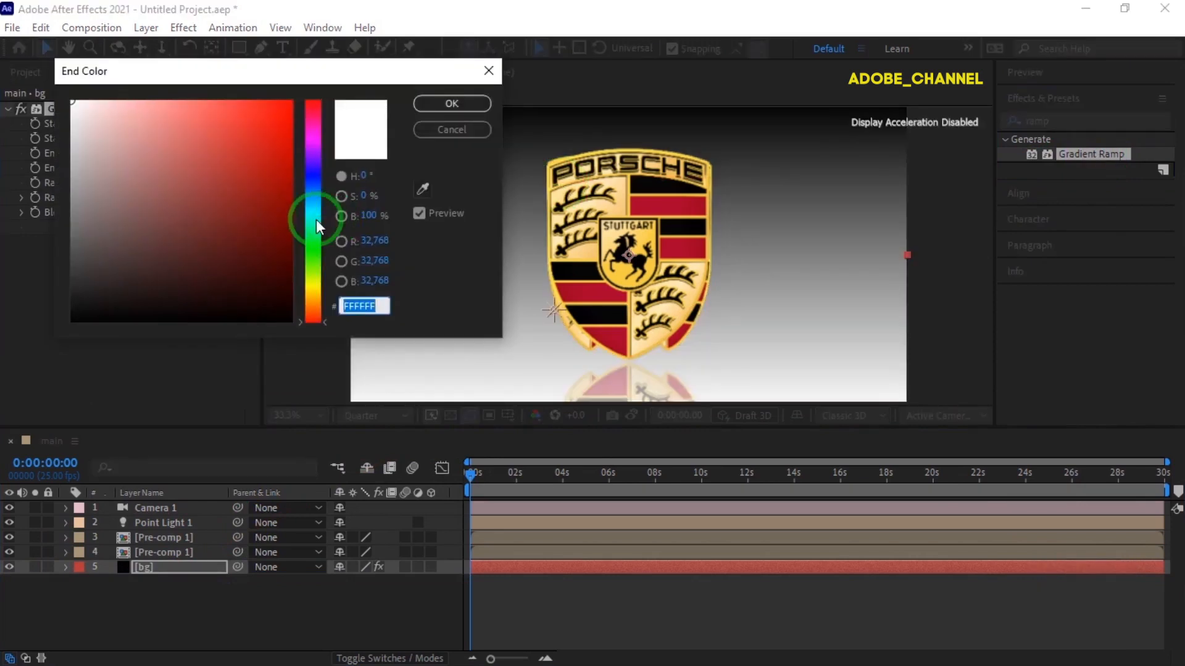
pyautogui.click(316, 216)
pyautogui.click(279, 119)
pyautogui.click(445, 103)
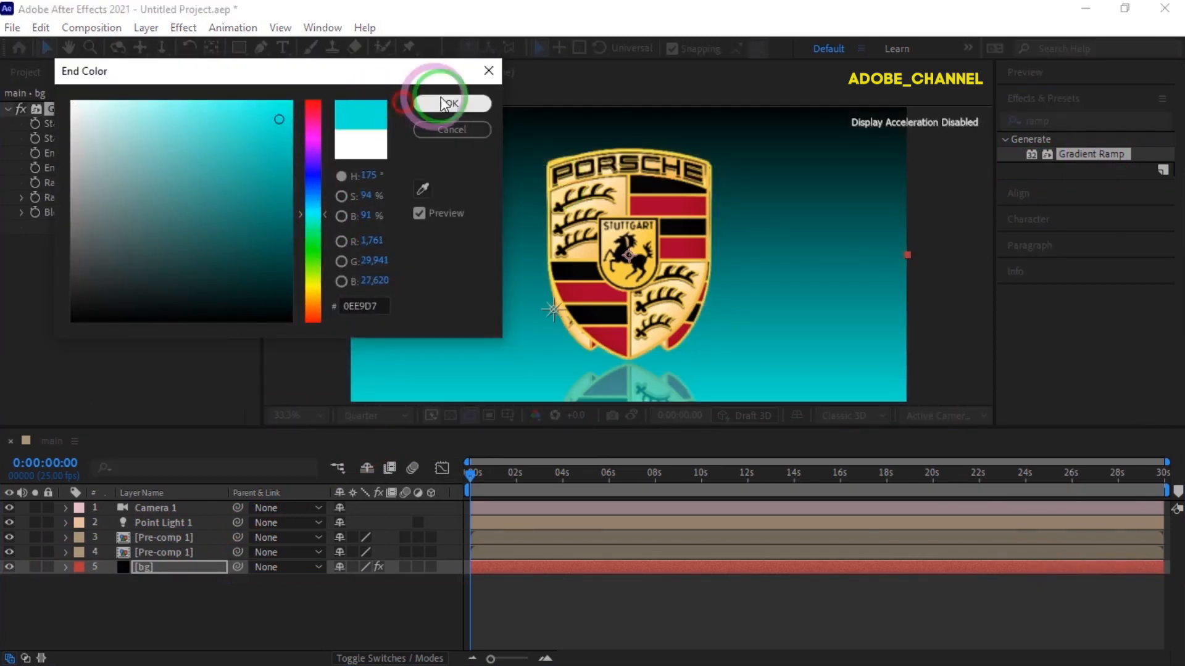
# - Set the Start of Ramp Y value to 540 and change the Ramp Shape to Radial Ramp
pyautogui.click(198, 122)
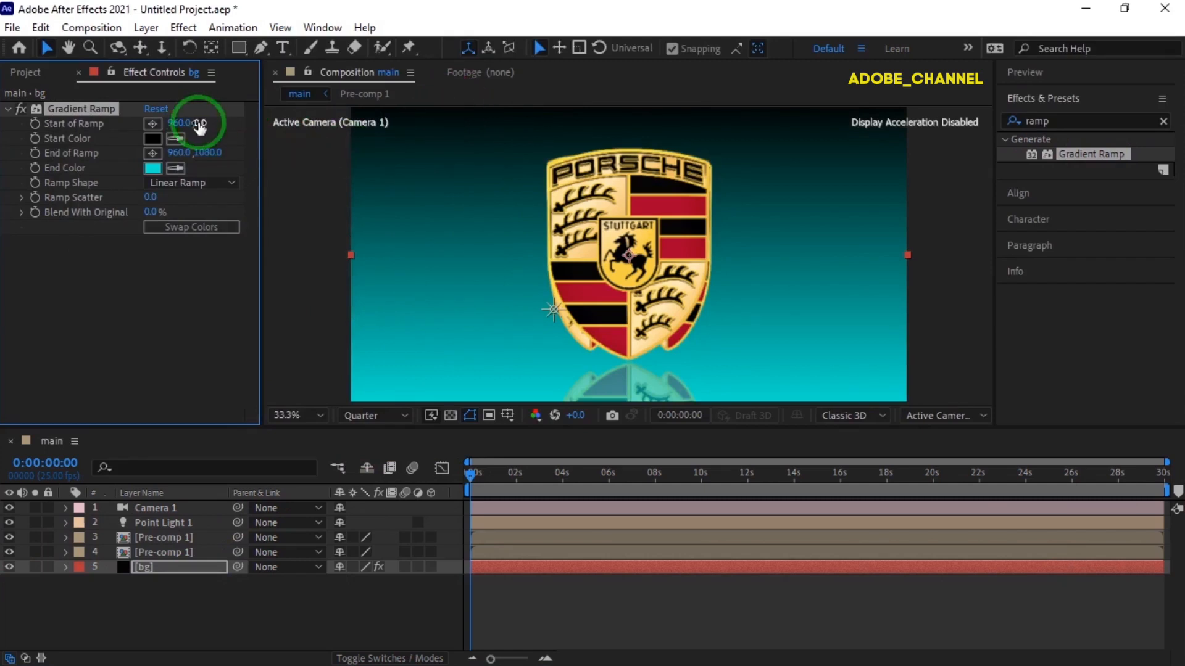
pyautogui.write('540')
pyautogui.press('Return')
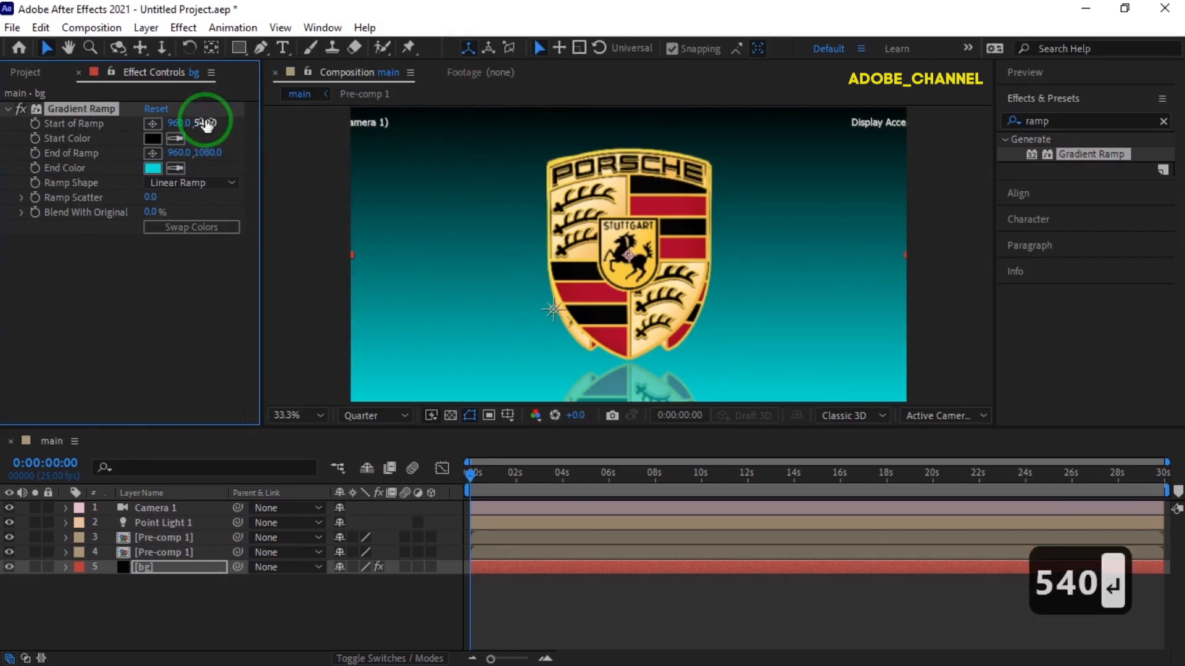
pyautogui.click(223, 181)
pyautogui.click(216, 221)
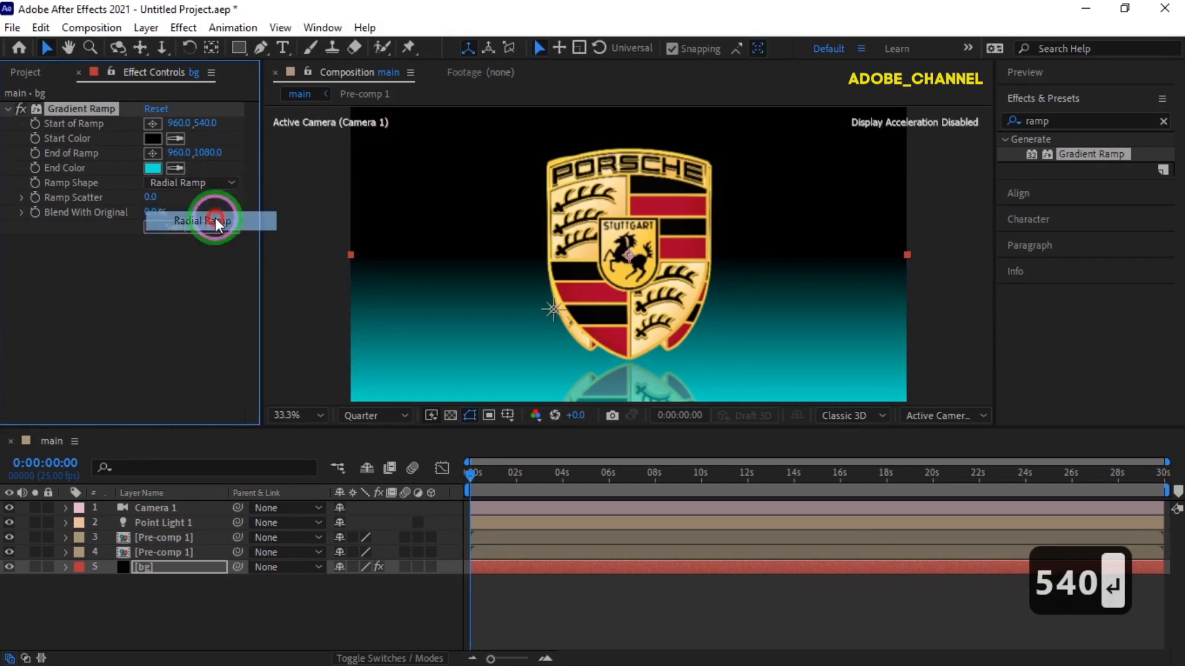
# - Swap the ramp's colors so turquoise is at the center, and extend the End of Ramp Y value to 1941
pyautogui.moveTo(210, 160); pyautogui.dragTo(842, 172)
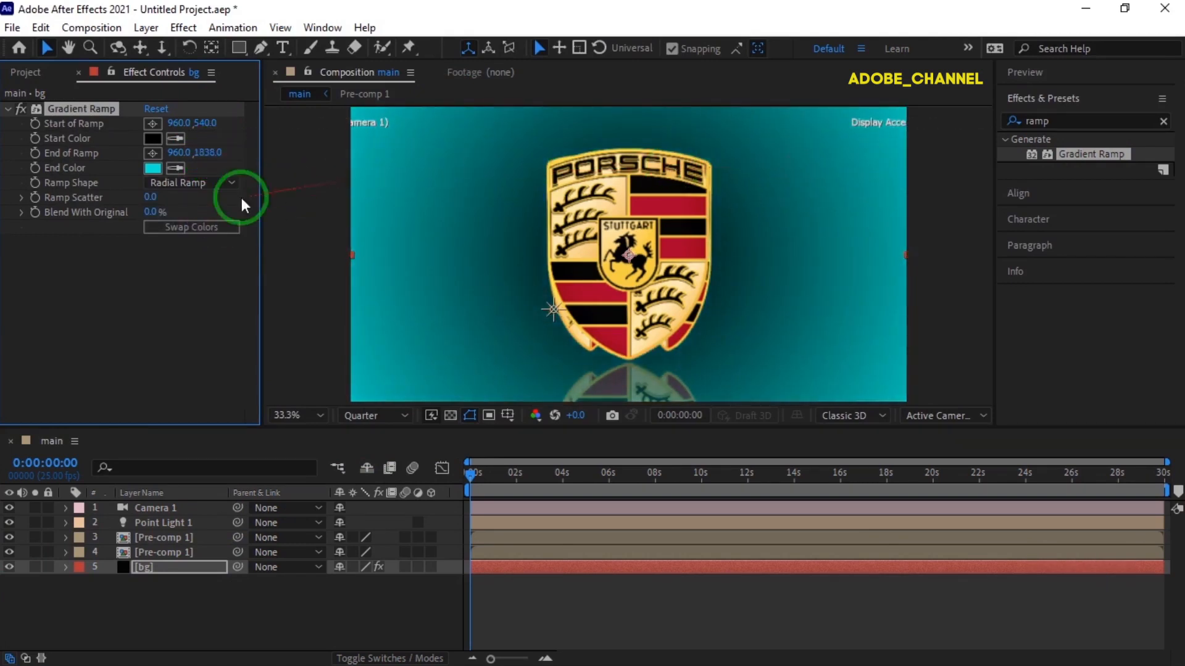
pyautogui.click(209, 226)
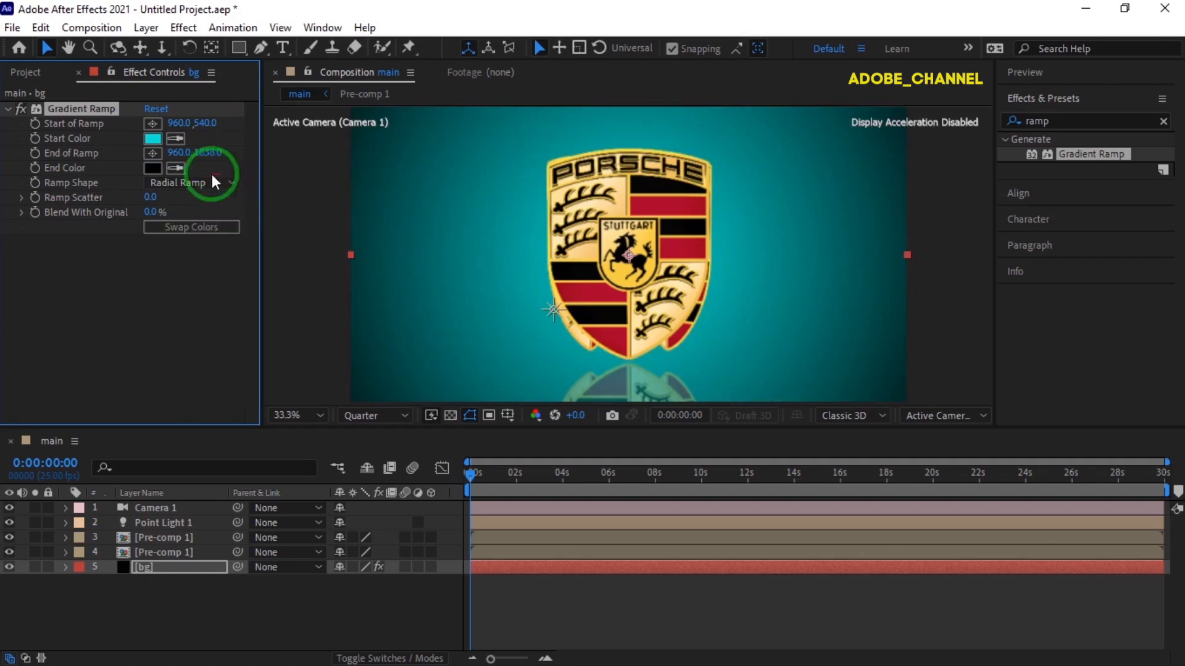
pyautogui.moveTo(207, 159); pyautogui.dragTo(278, 150)
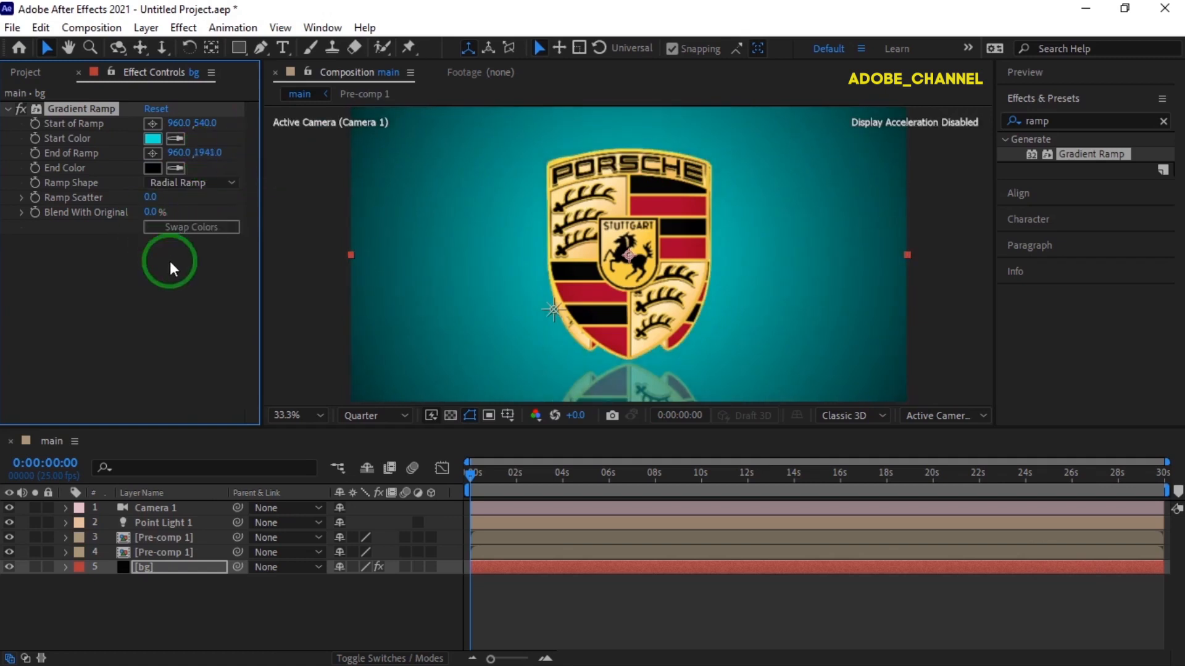
# - Play a preview of the main composition to check the rotating logo, reflection and background, and stop the playback
pyautogui.click(1084, 76)
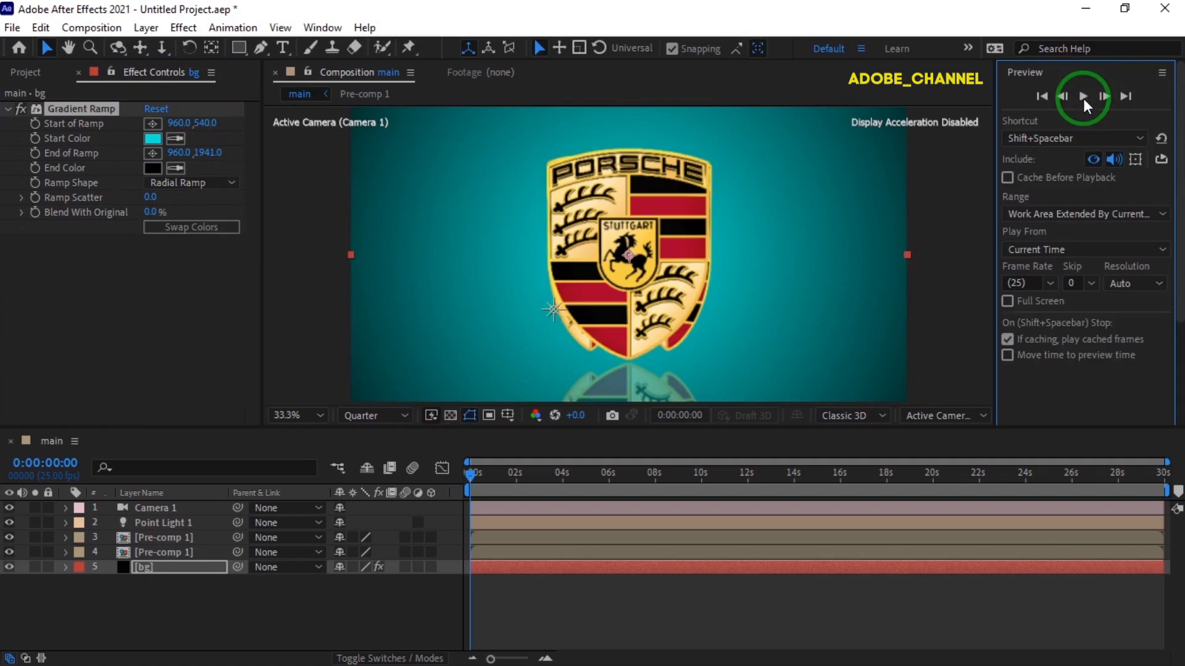
pyautogui.click(1083, 96)
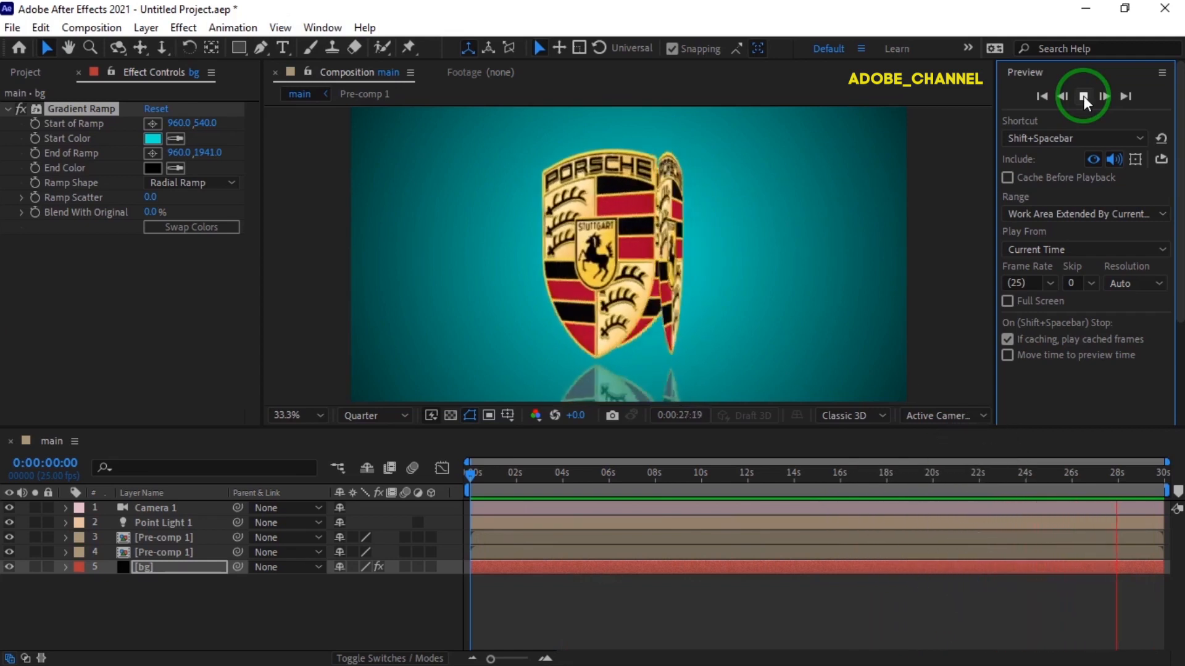
pyautogui.click(1083, 95)
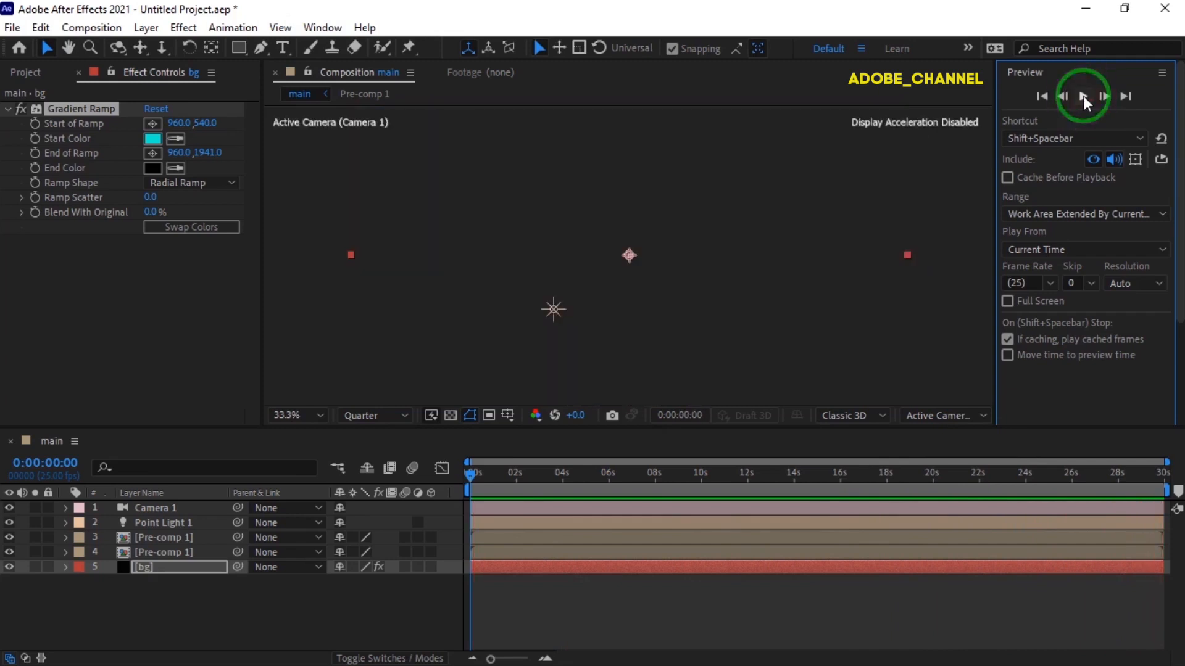